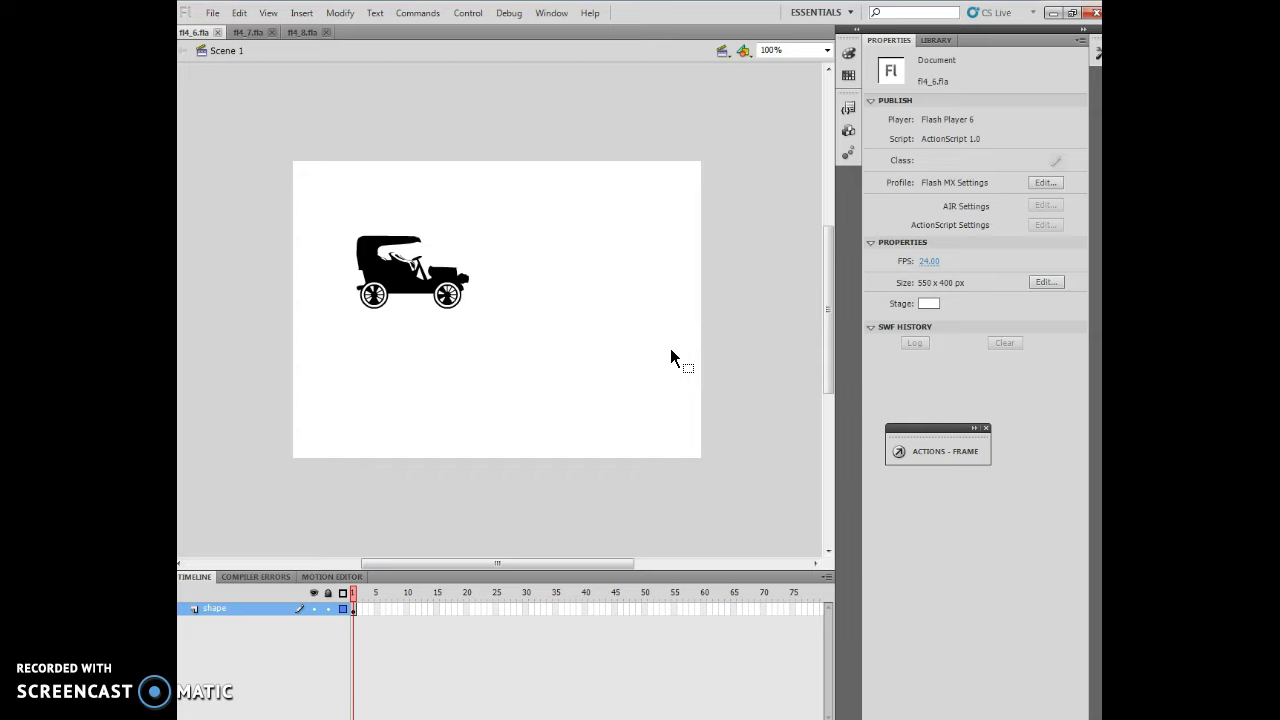
Insert a keyframe at frame 30 of the shape layer so the car spans frames 1–30.
click(460, 222)
click(527, 609)
click(301, 13)
mouse_move(326, 118)
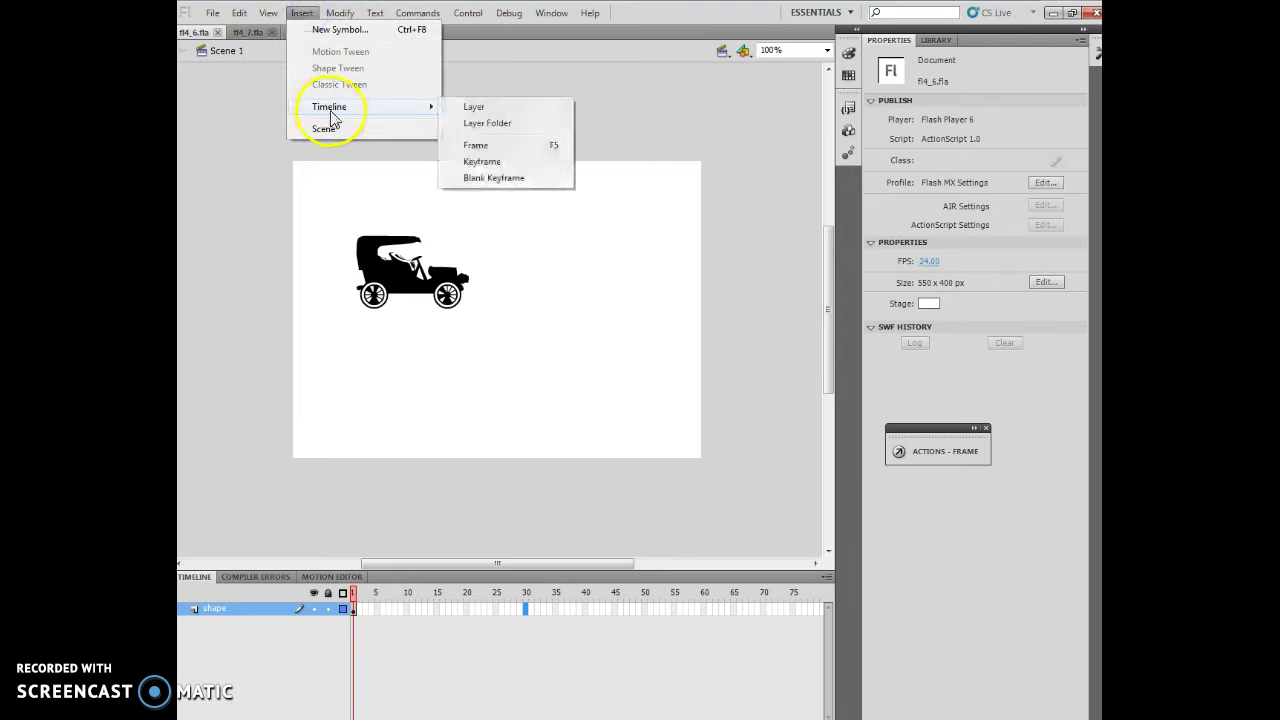
click(508, 172)
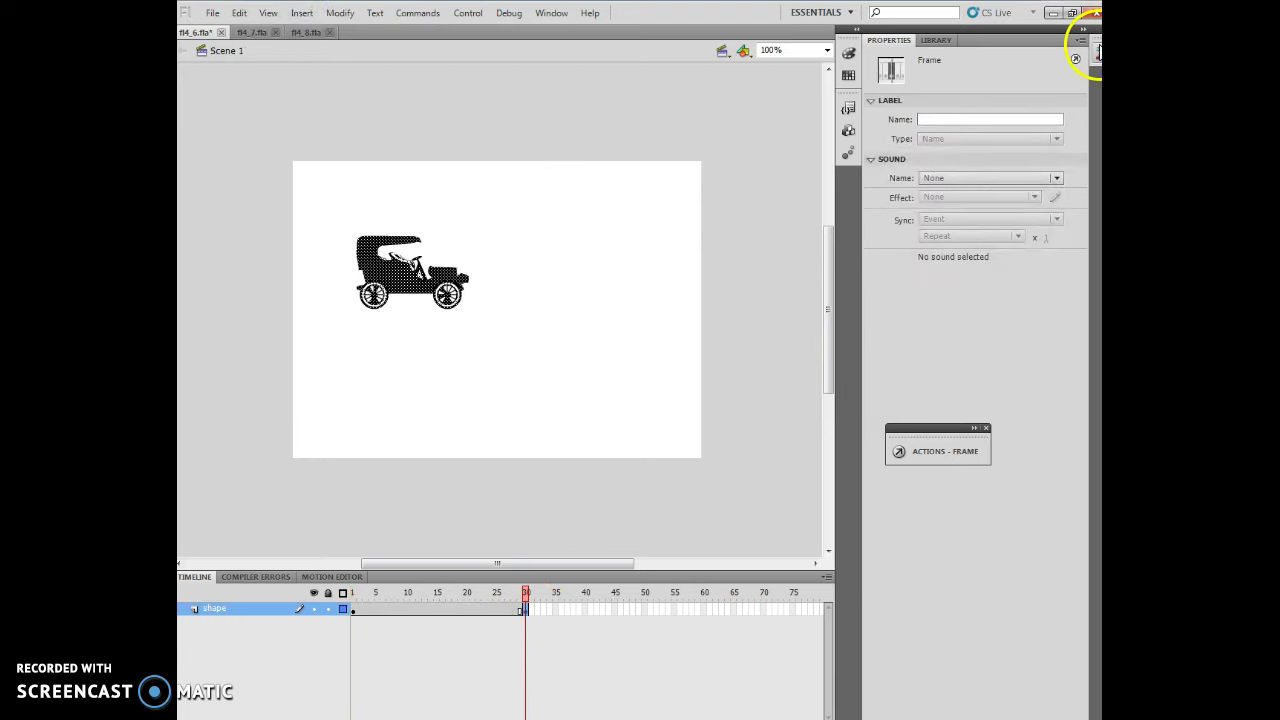
click(1096, 53)
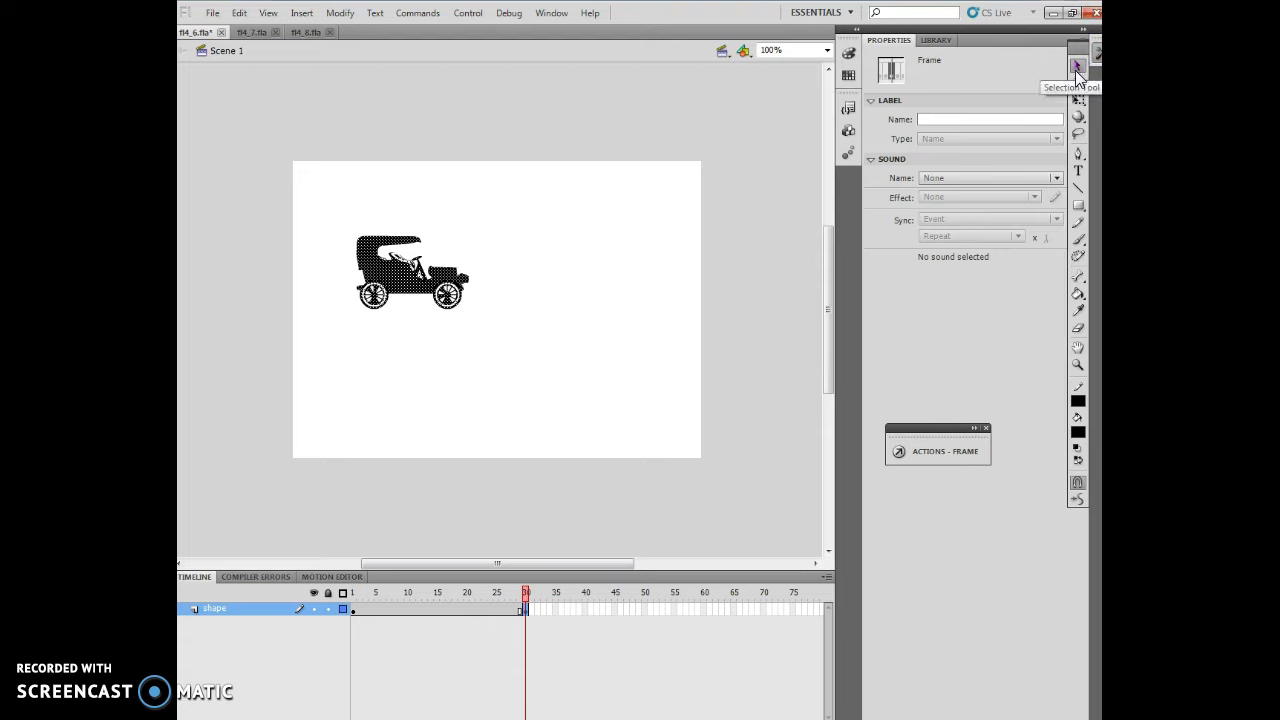
At frame 30, drag the car's roof corner up and left into a tall slanted roof, comparing with frame 1.
click(1077, 67)
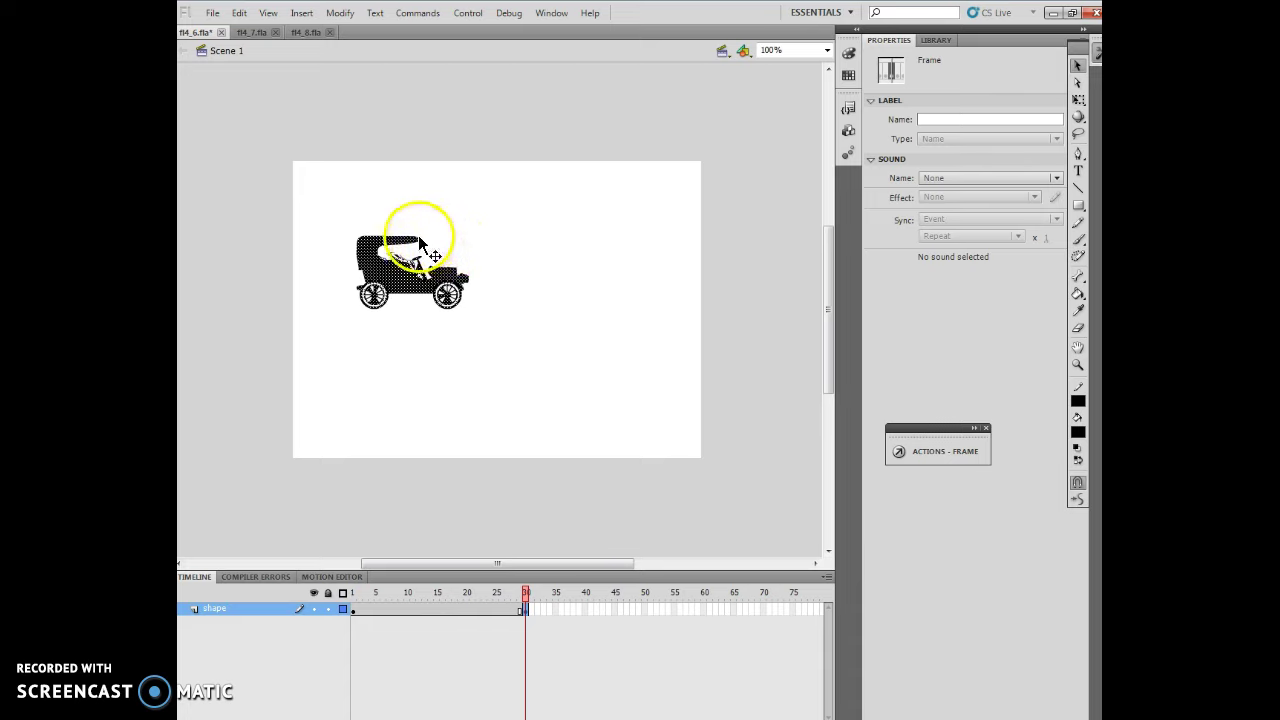
drag(419, 240, 413, 240)
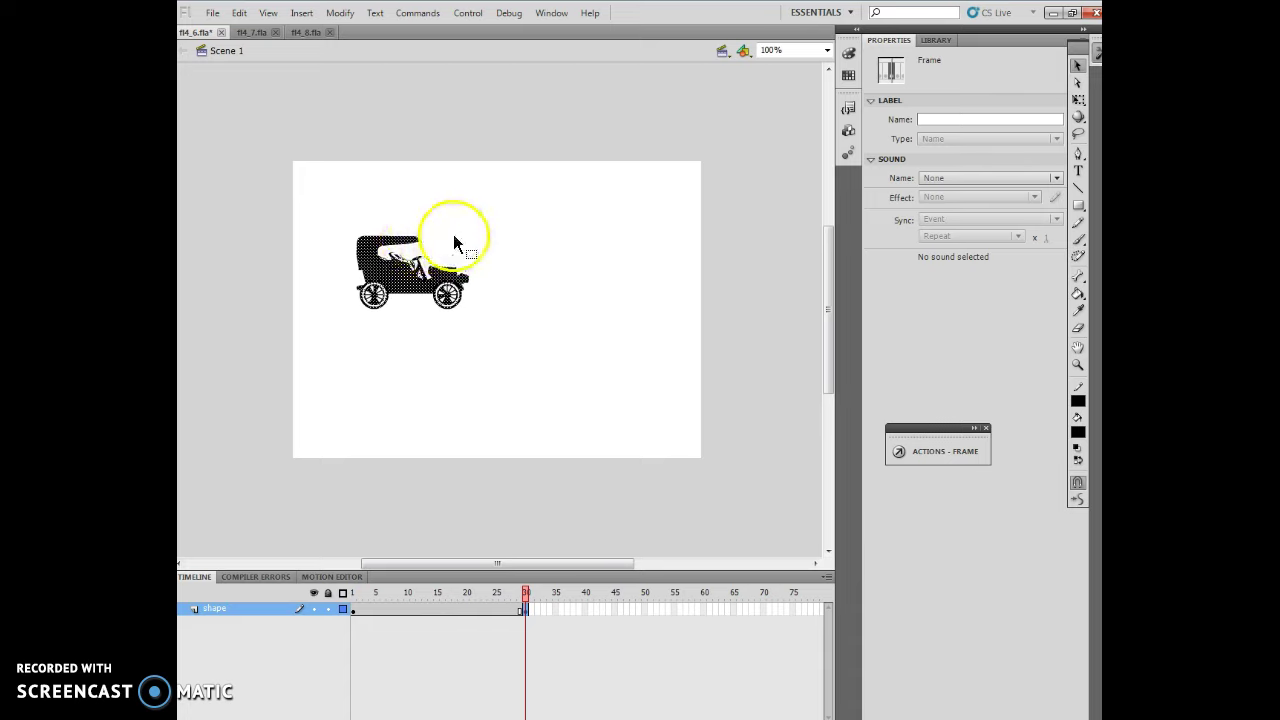
click(453, 234)
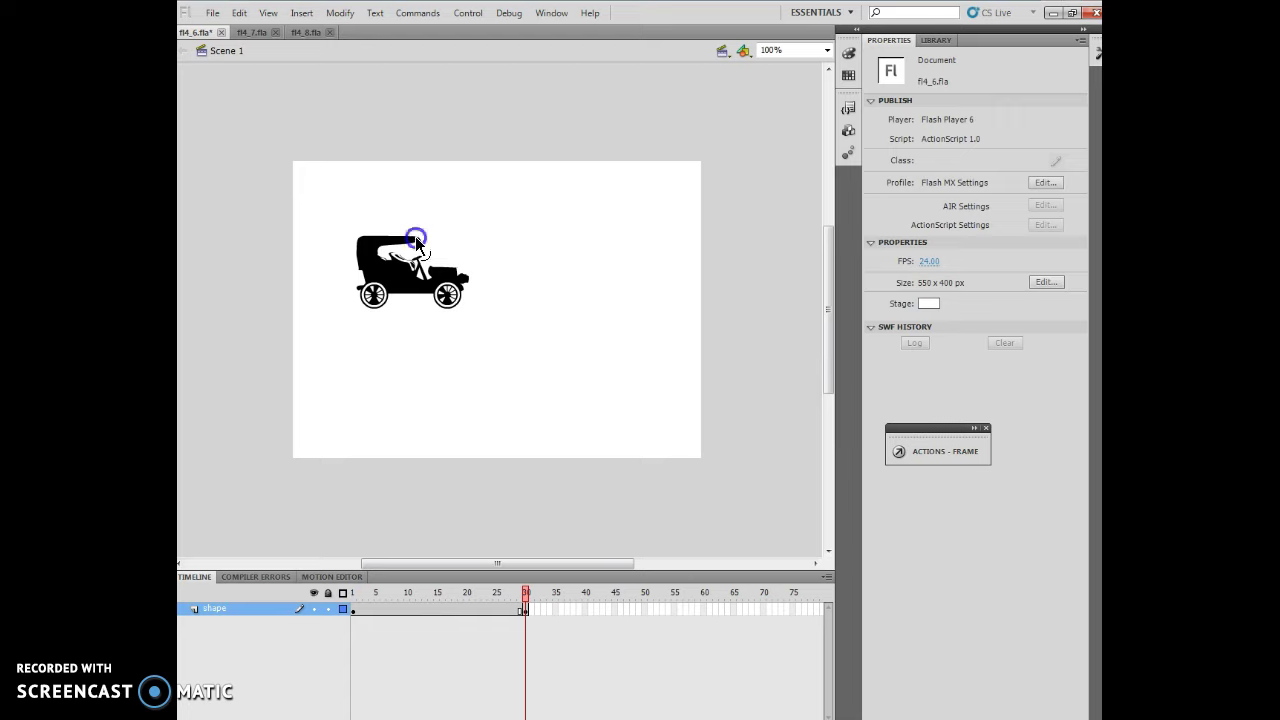
drag(415, 236, 402, 209)
click(391, 216)
click(417, 602)
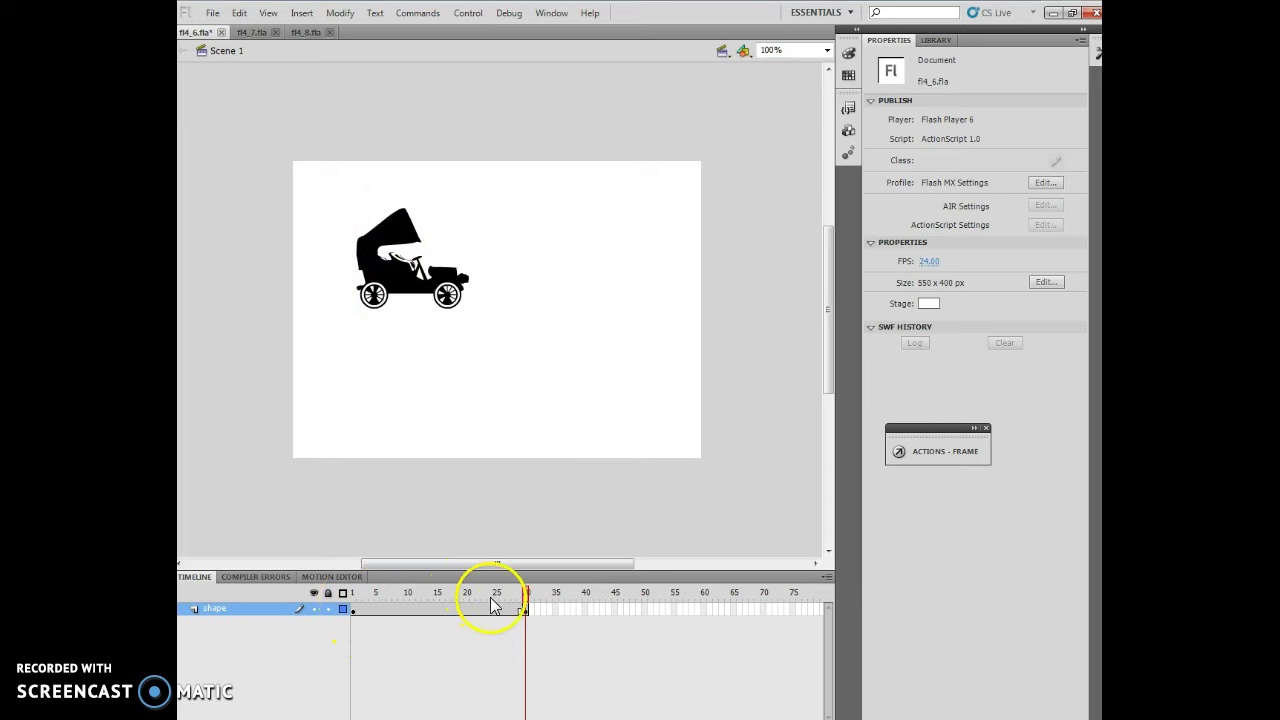
drag(524, 594, 440, 602)
Apply a shape tween across frames 1–30 and play the roof morph from frame 1.
click(438, 608)
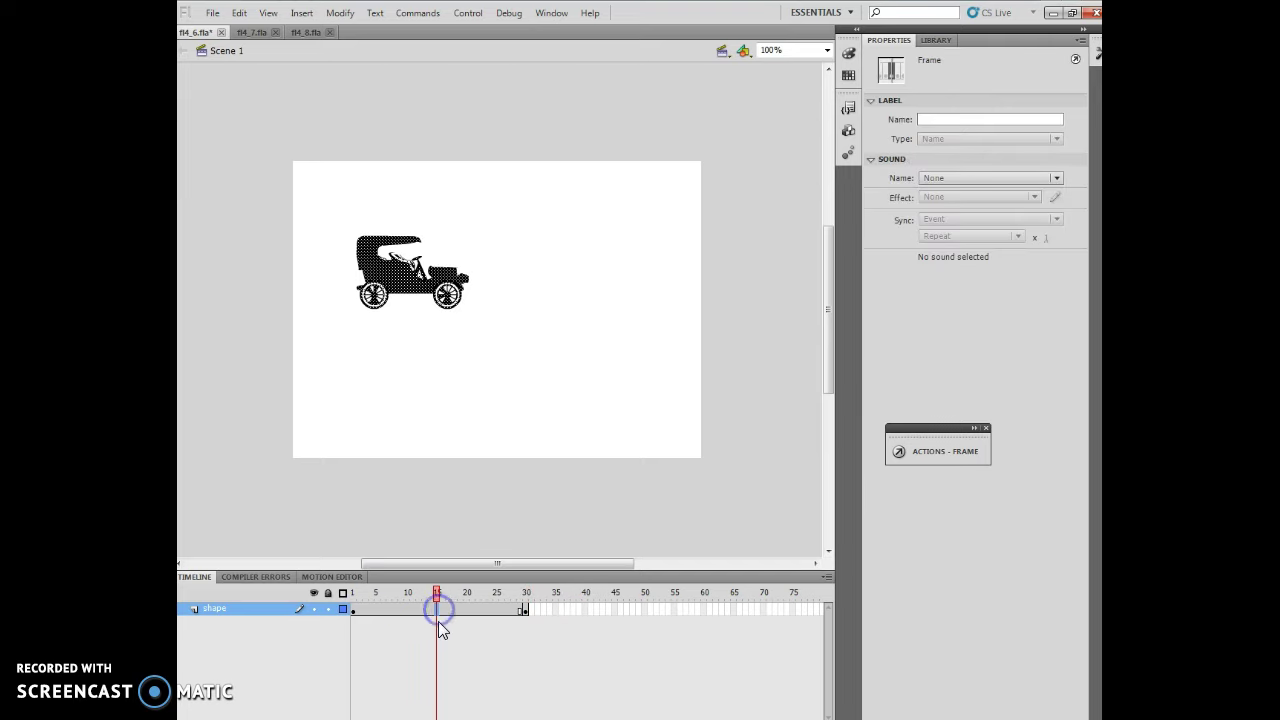
click(302, 14)
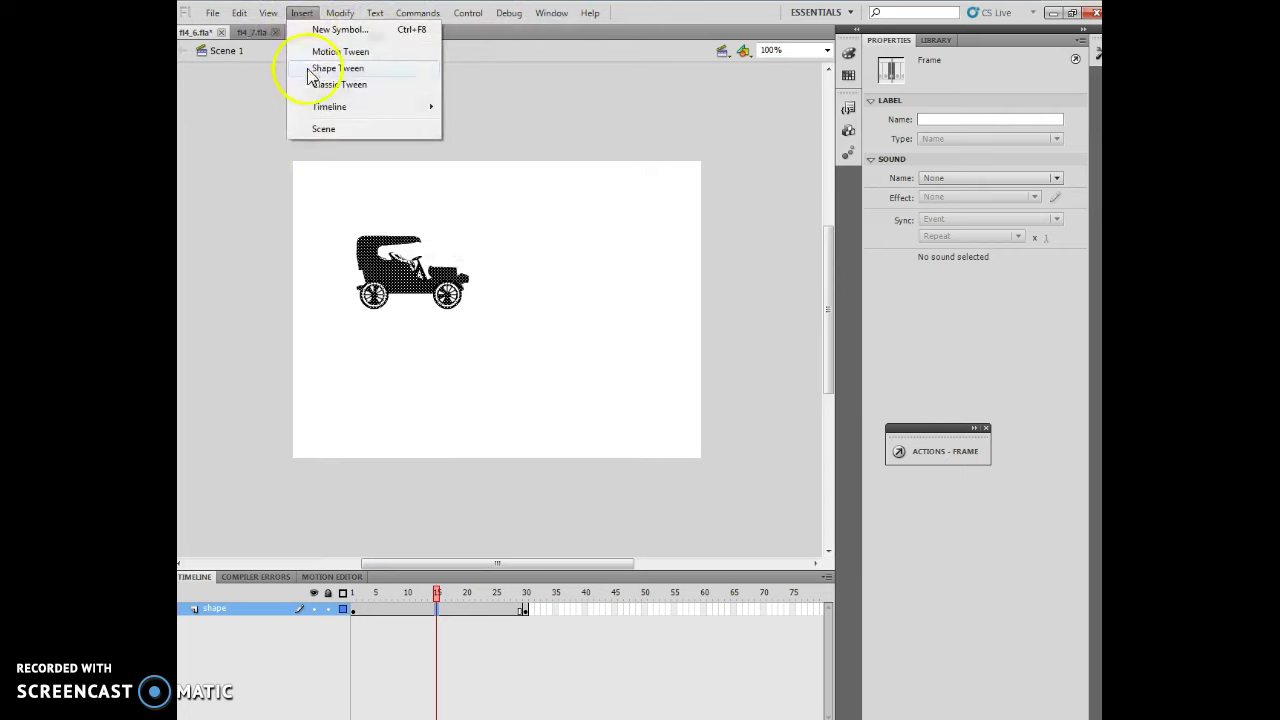
click(312, 68)
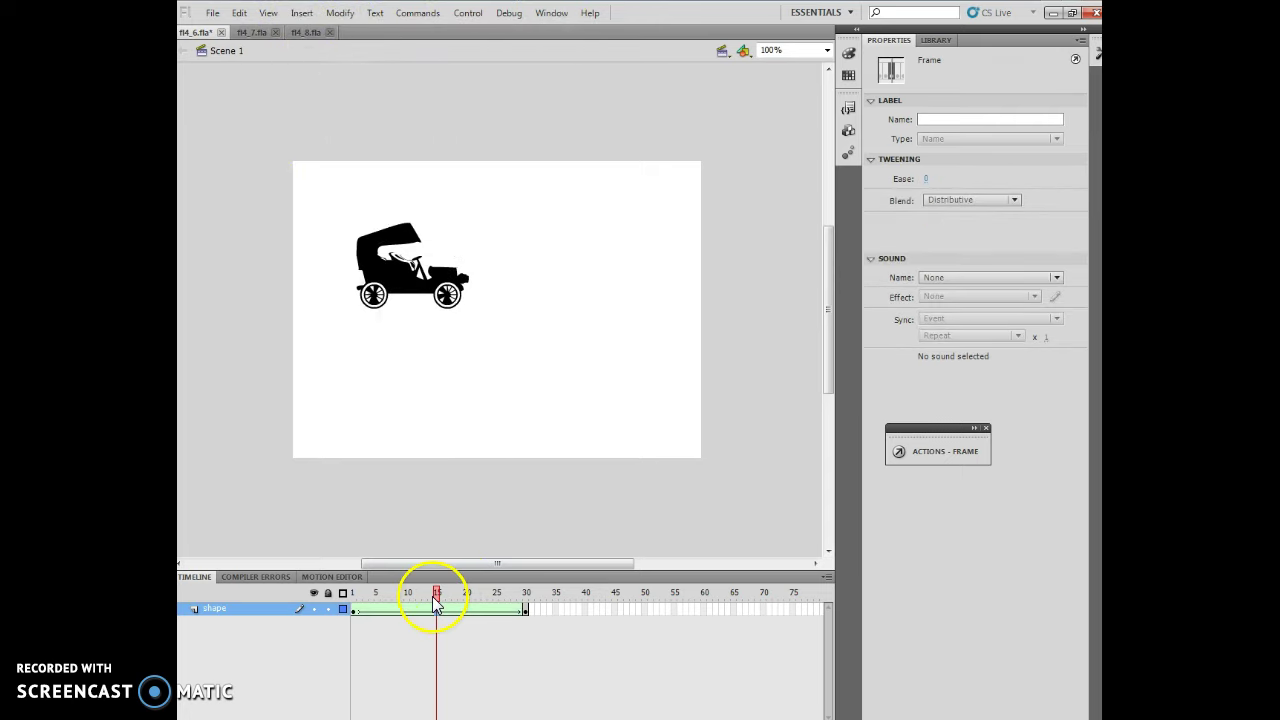
drag(437, 600, 325, 594)
click(449, 560)
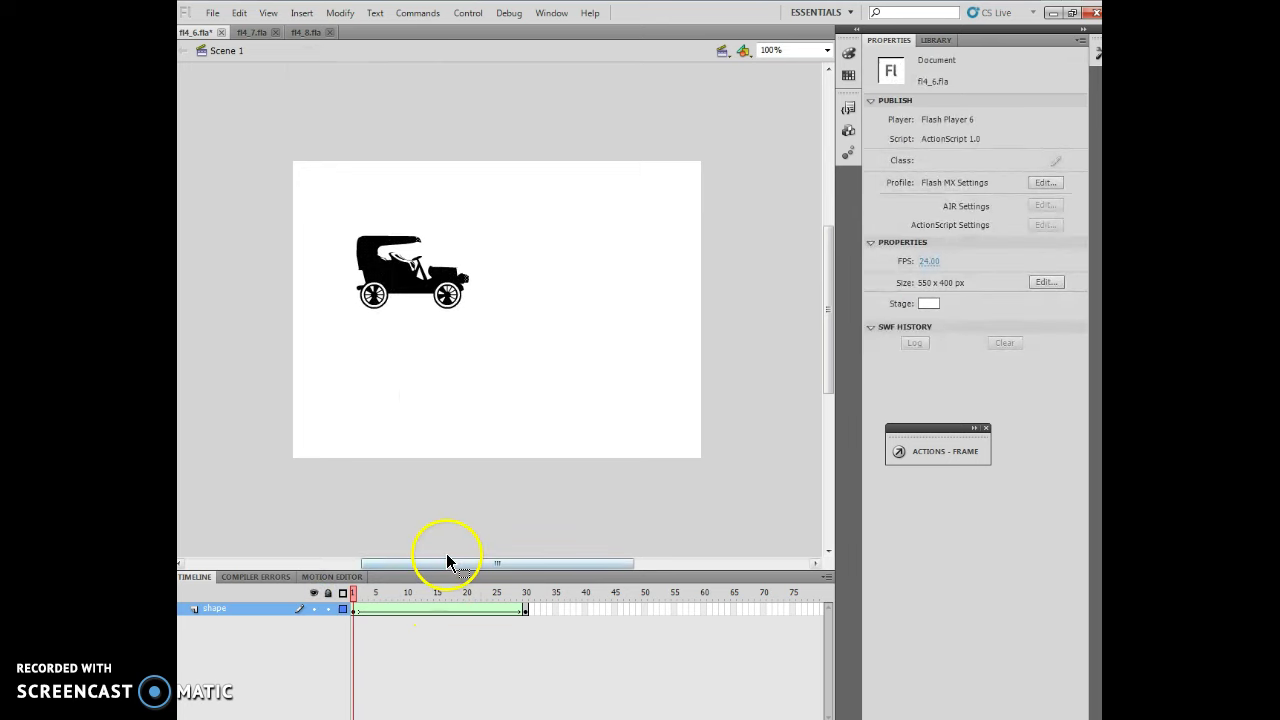
key(Return)
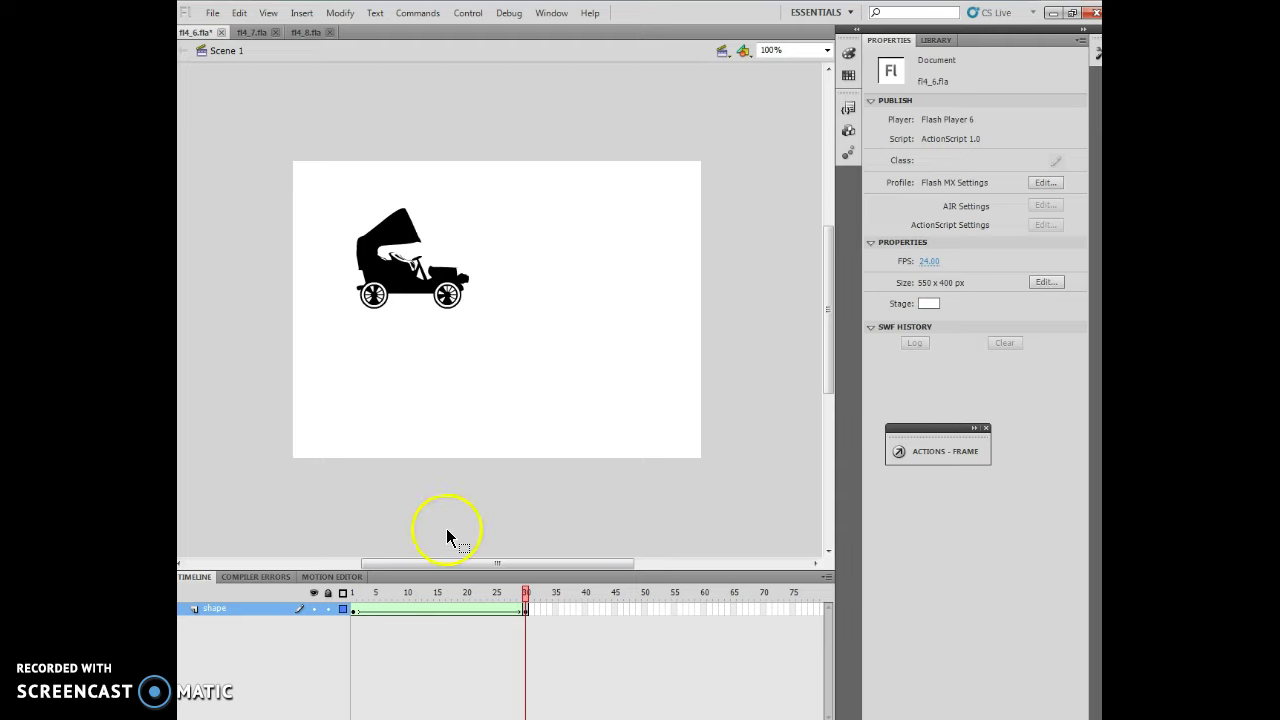
In fl4_7.fla, add a blank keyframe at frame 40 of the morph layer and enable onion skinning.
click(251, 32)
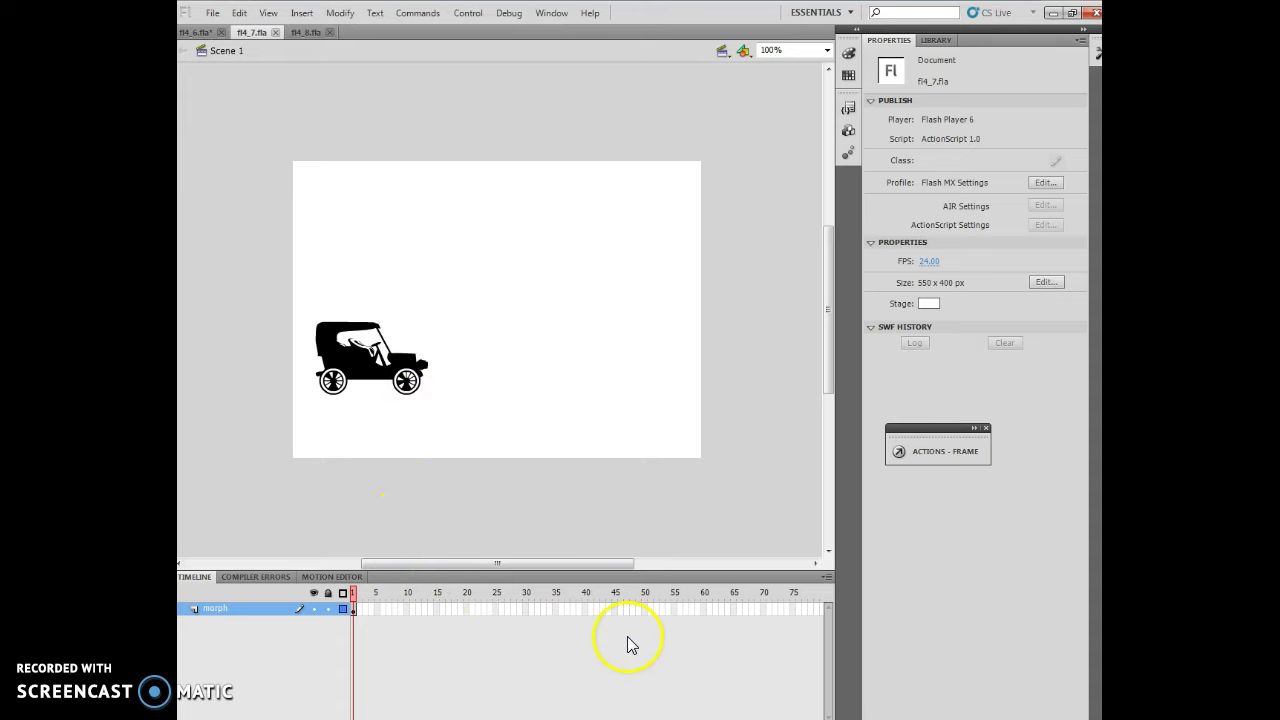
click(585, 608)
click(310, 14)
mouse_move(329, 106)
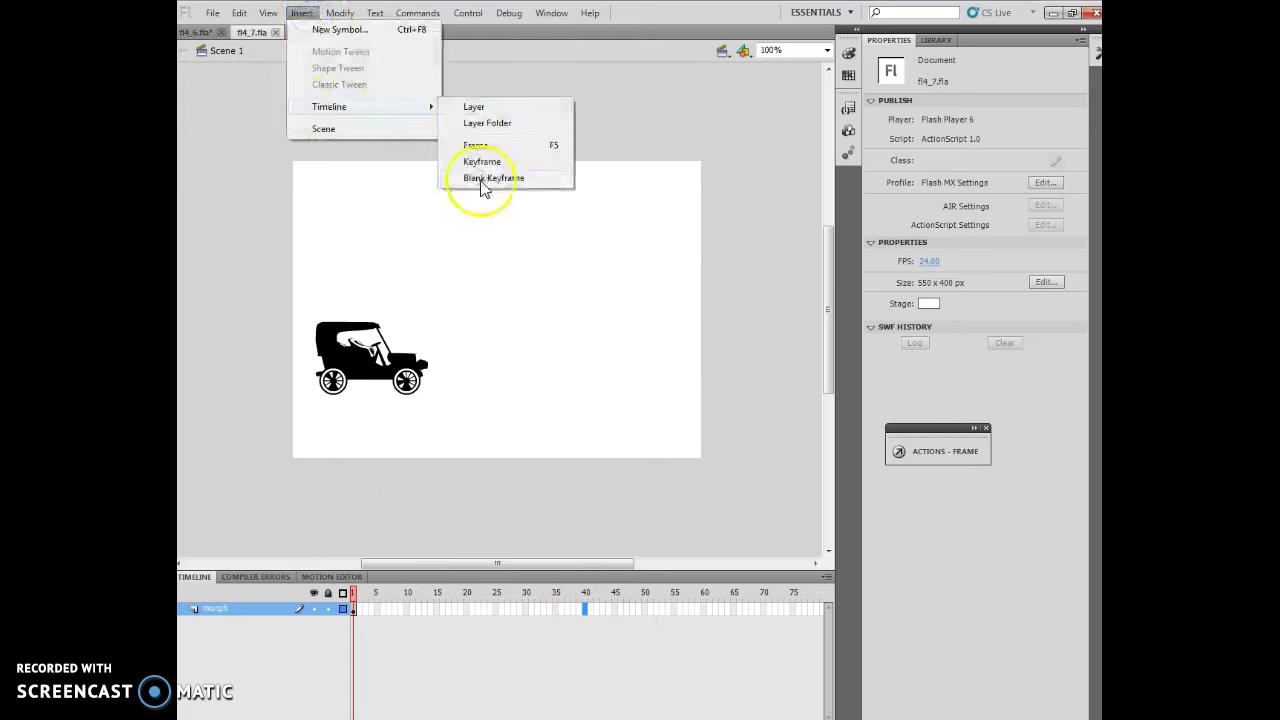
click(490, 178)
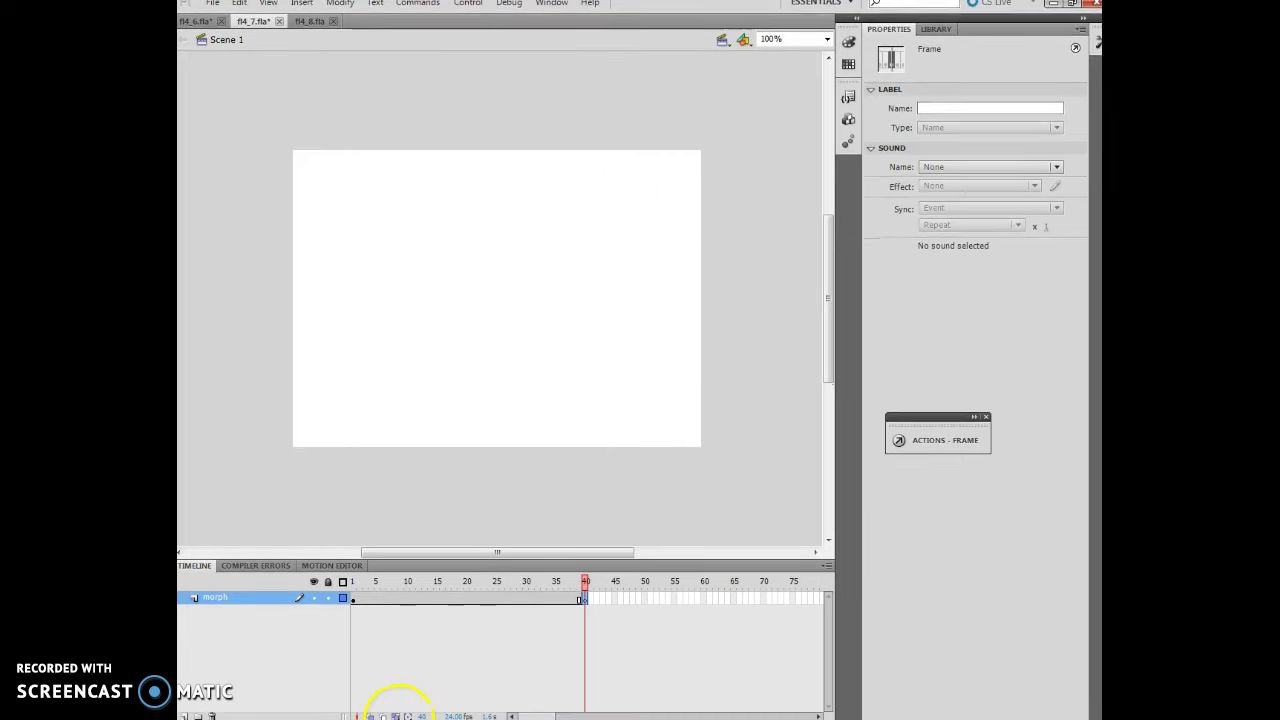
click(397, 716)
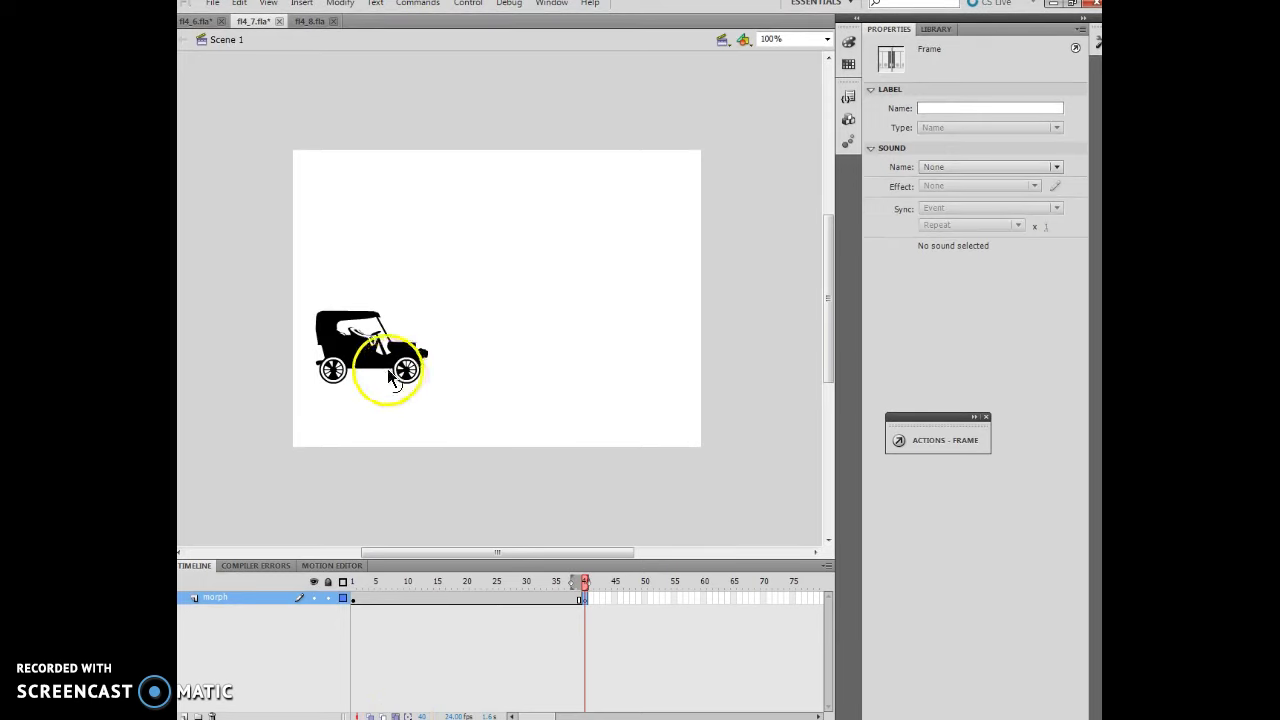
Drag g_antiqueCarTopDown from the Library onto frame 40, over the onion-skinned car.
click(940, 29)
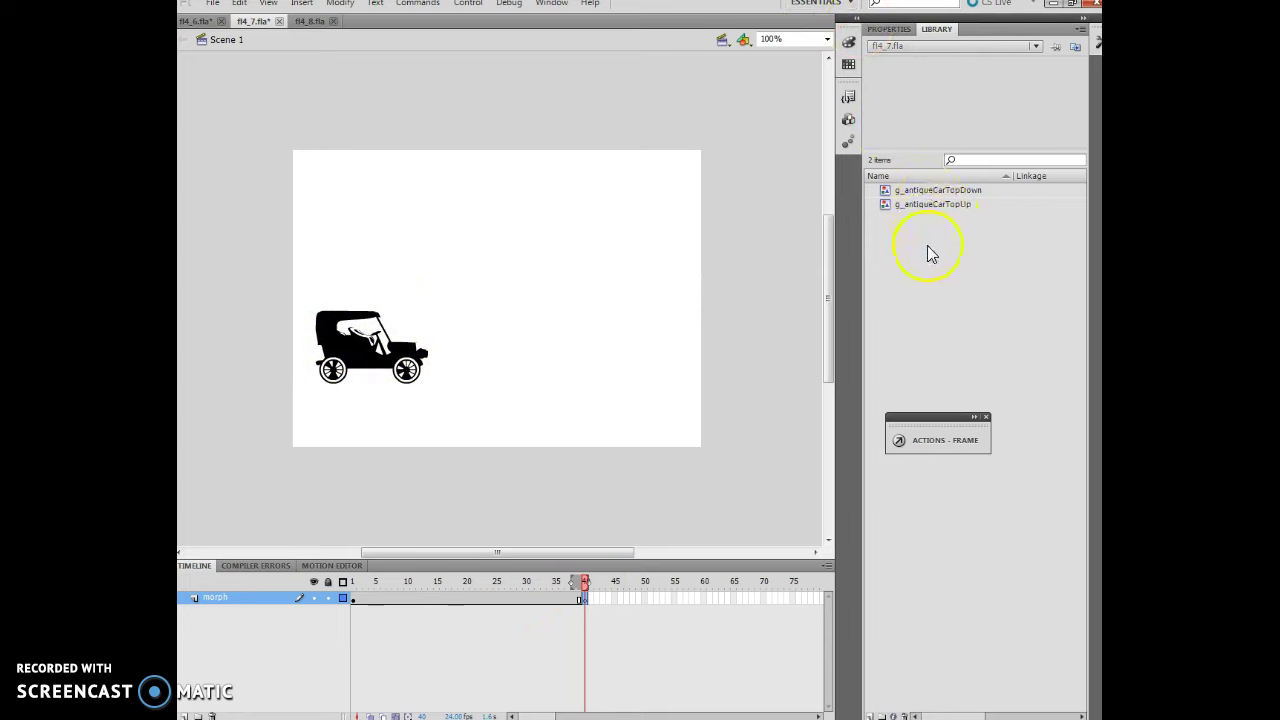
click(928, 192)
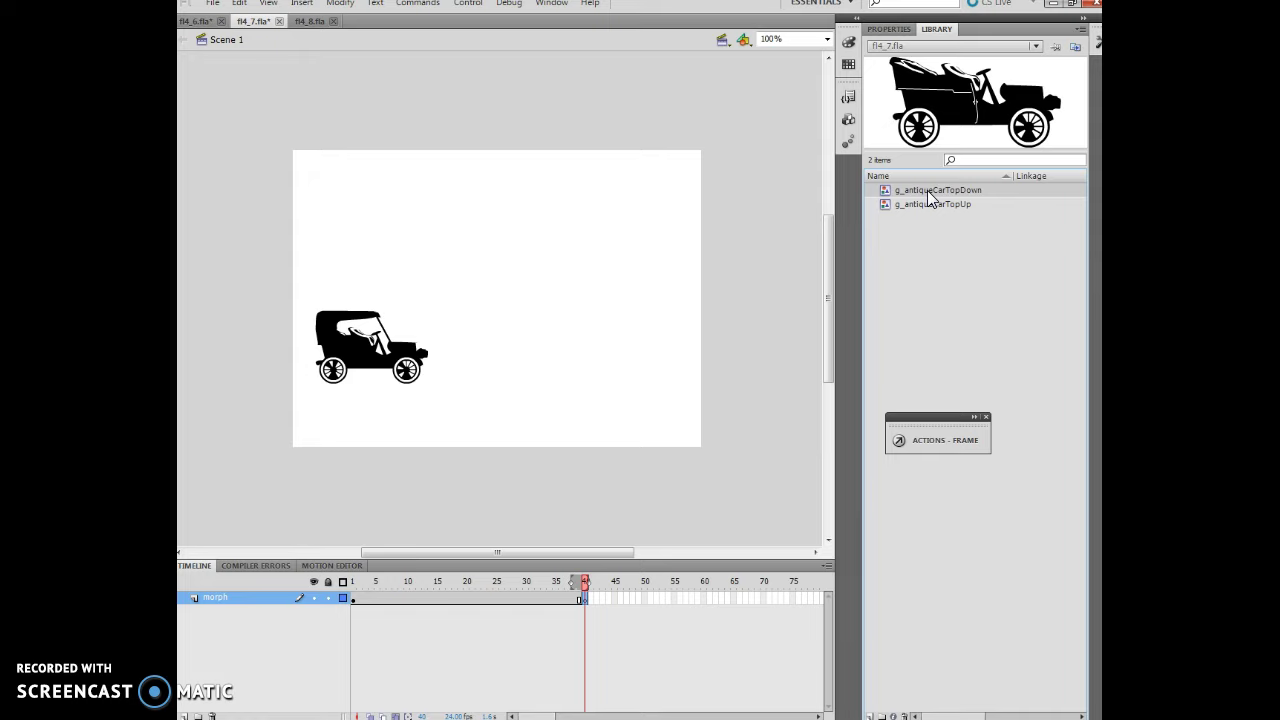
drag(927, 190, 378, 350)
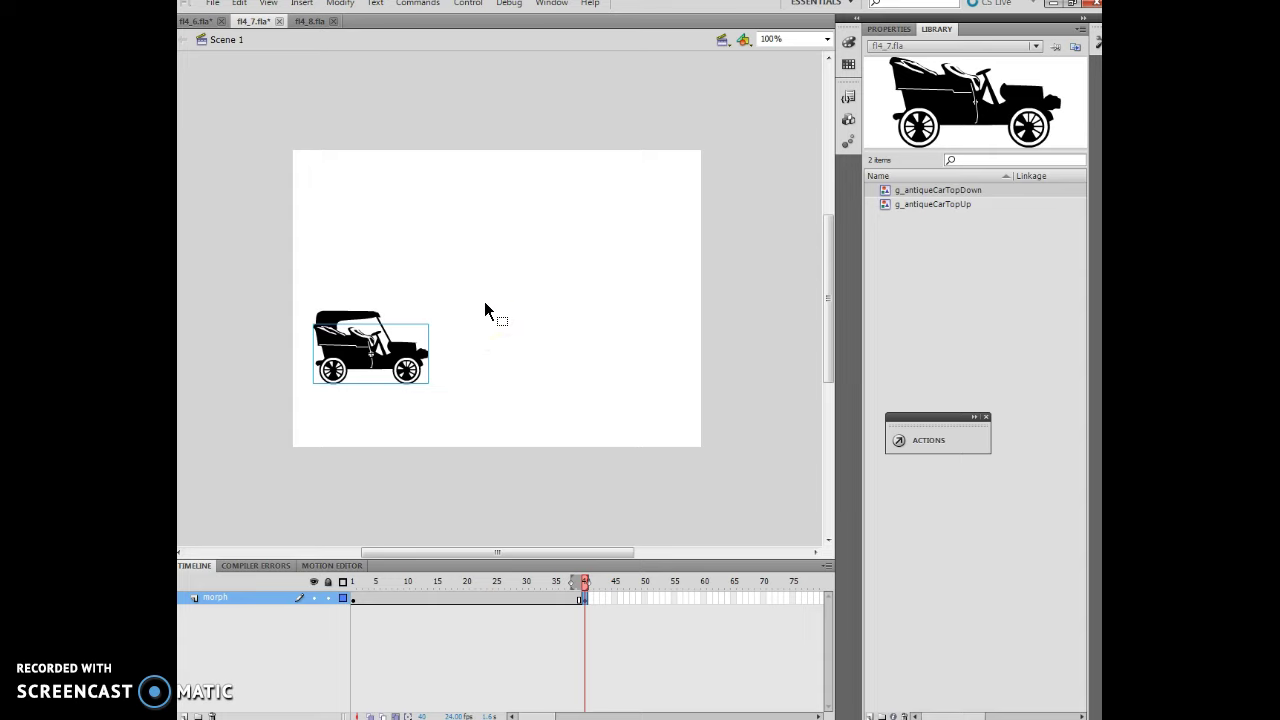
Break the top-down car apart into shapes and attempt a shape tween at frame 20.
click(340, 4)
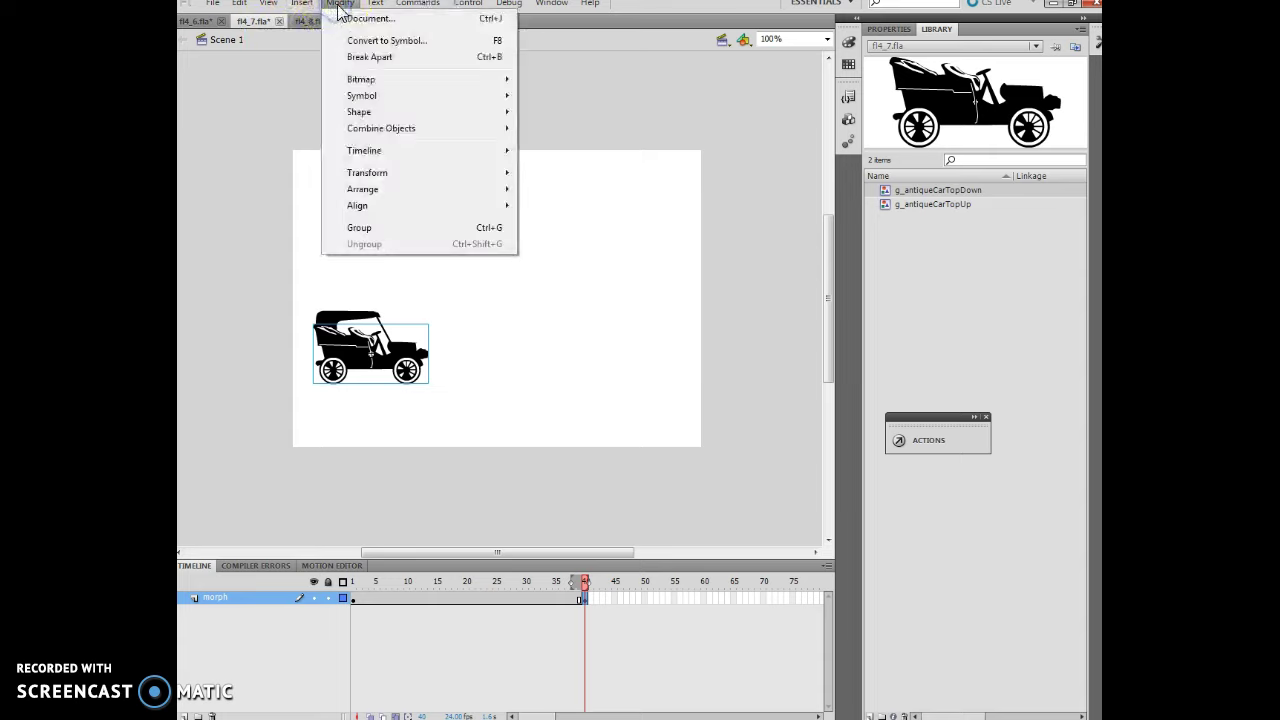
click(373, 57)
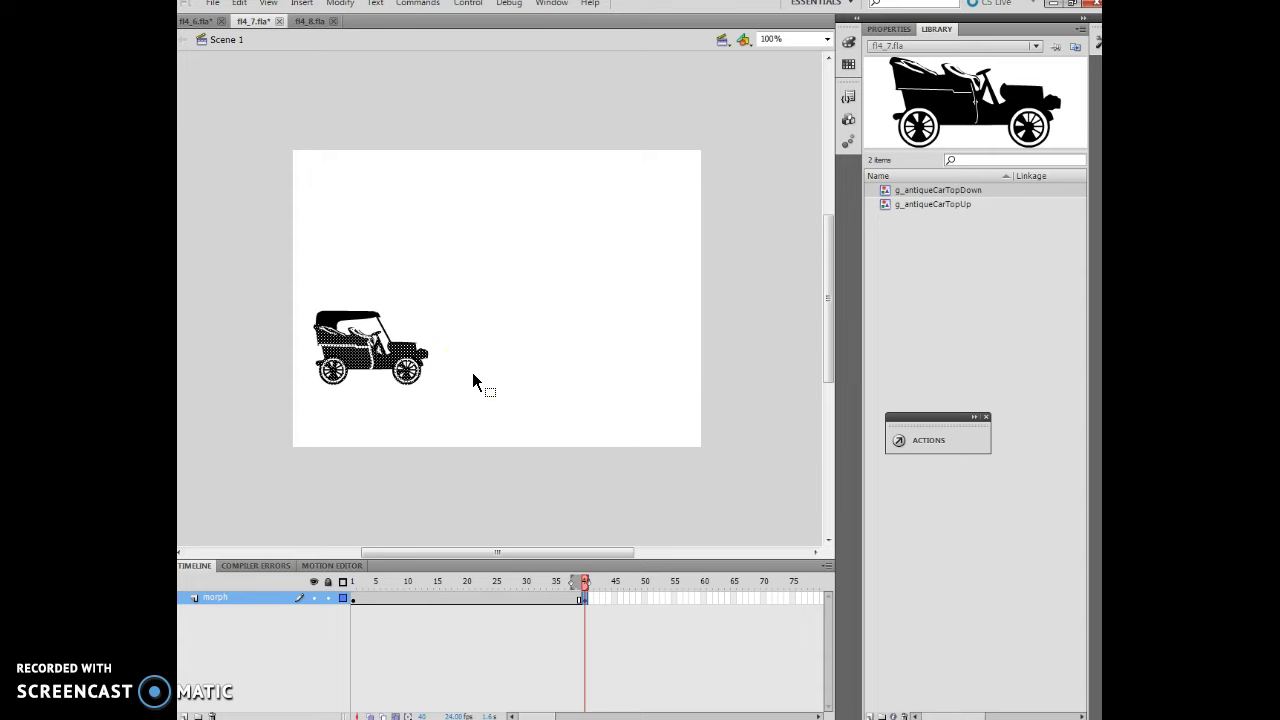
click(467, 588)
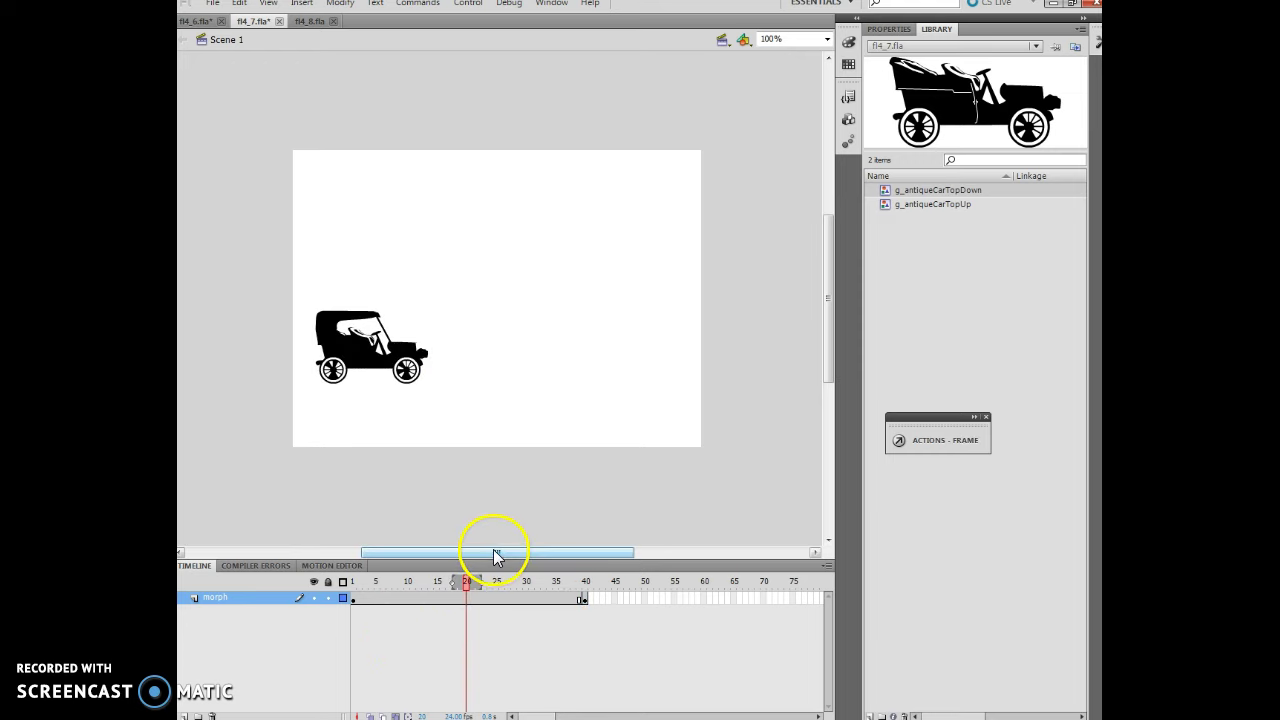
click(299, 6)
mouse_move(325, 95)
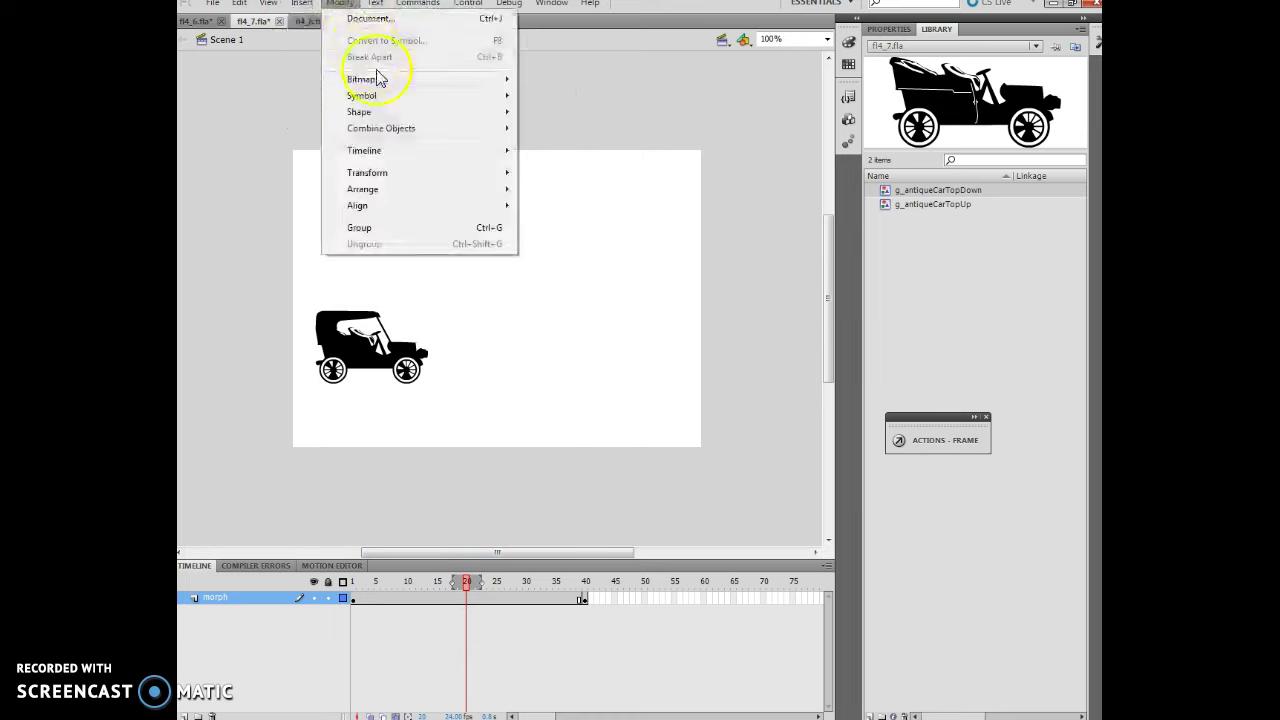
click(277, 66)
click(430, 540)
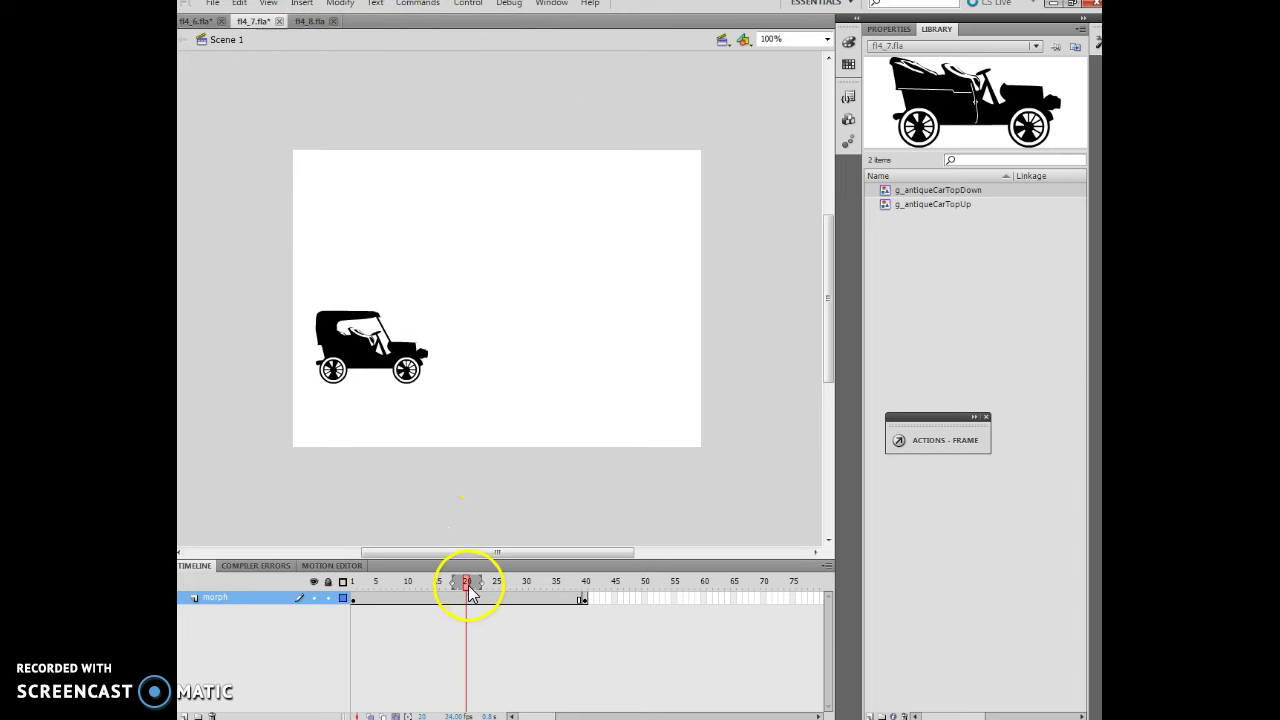
click(342, 12)
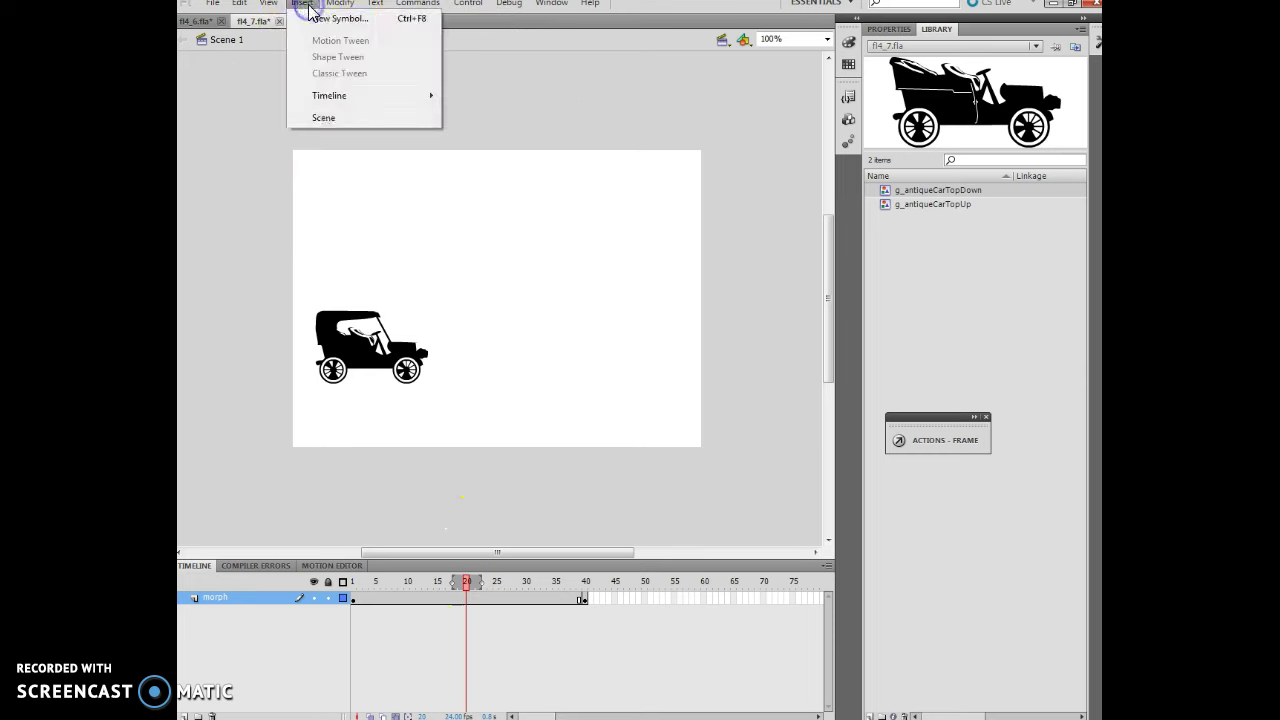
click(343, 62)
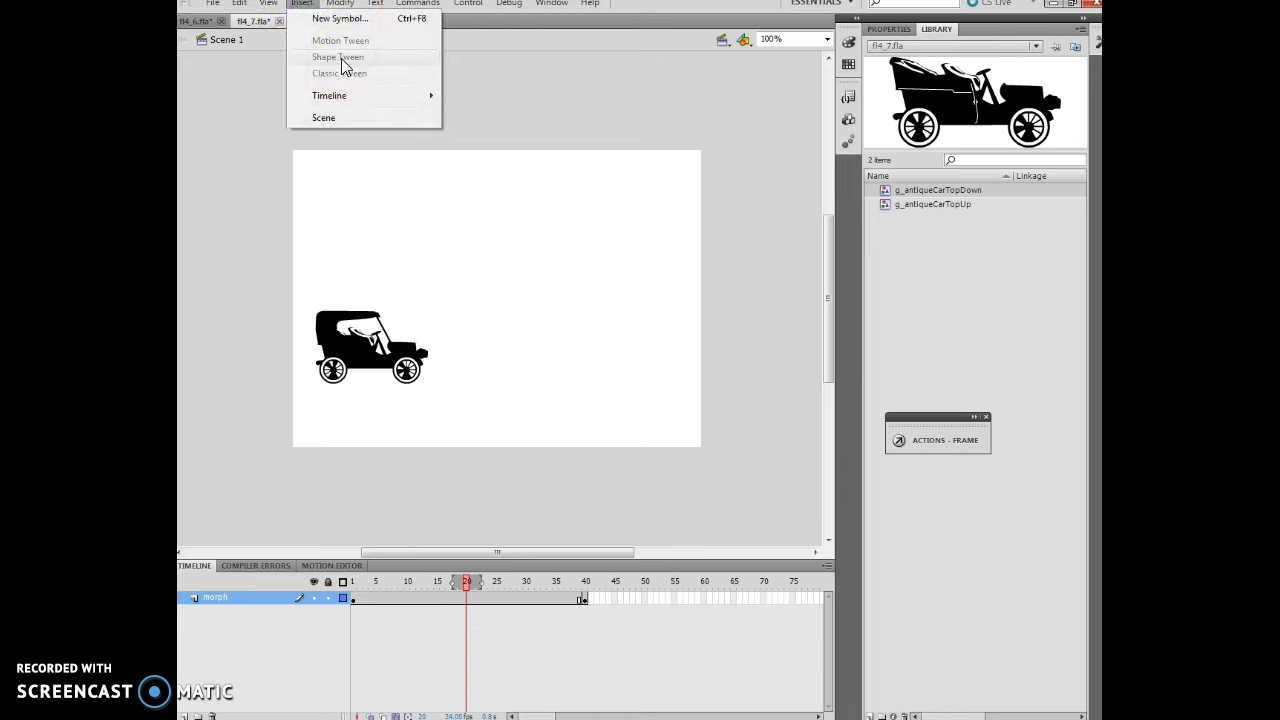
Select the morph layer's frames, apply the shape tween, and play the car morph from frame 1.
click(360, 375)
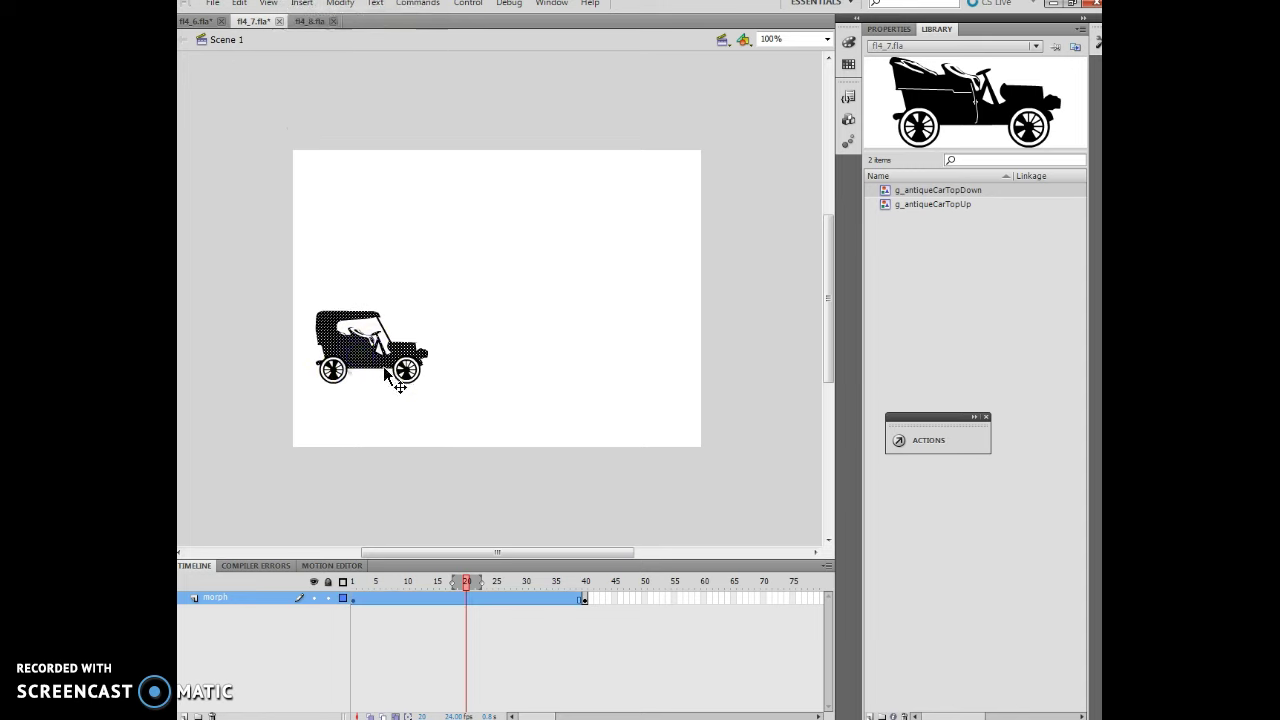
click(301, 4)
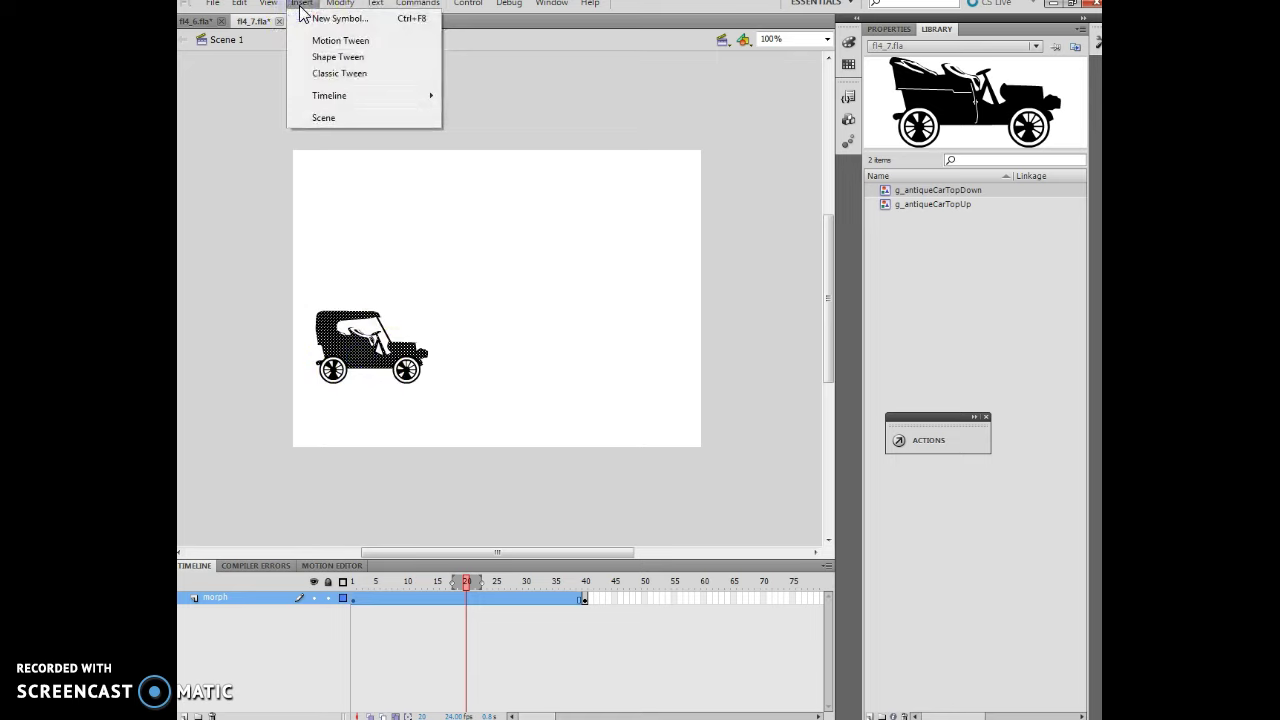
click(336, 57)
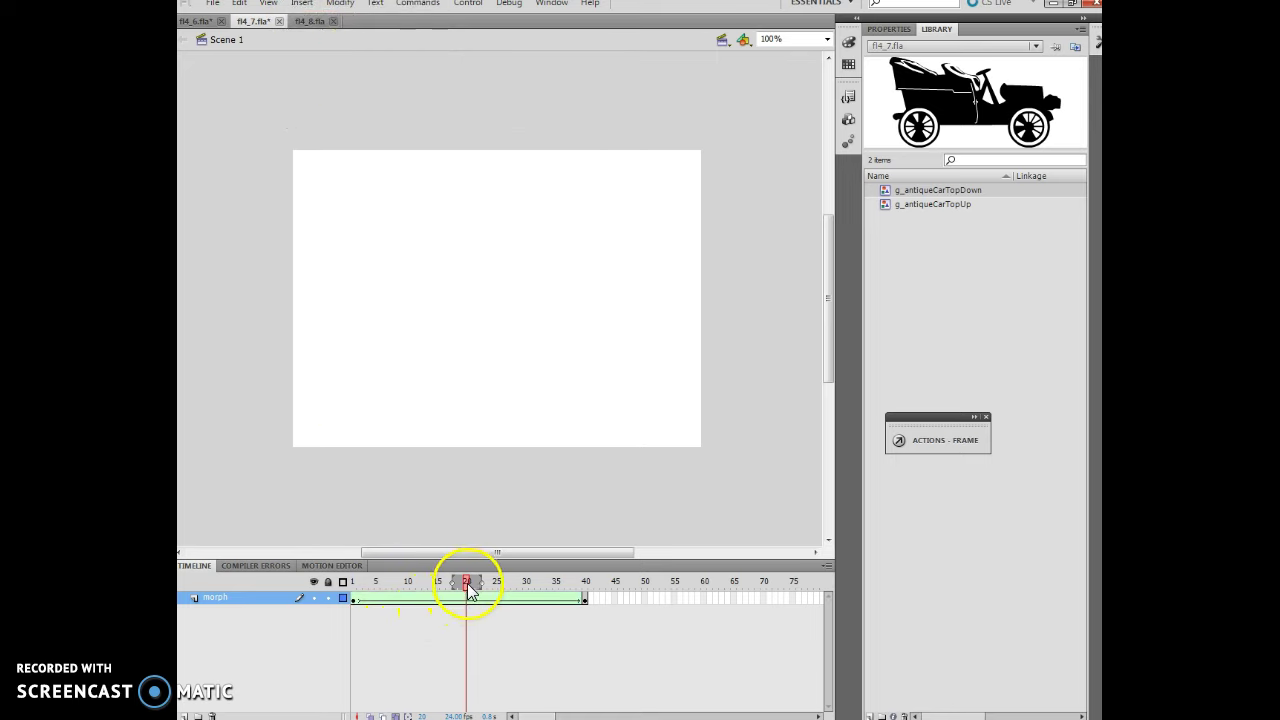
drag(470, 590, 323, 586)
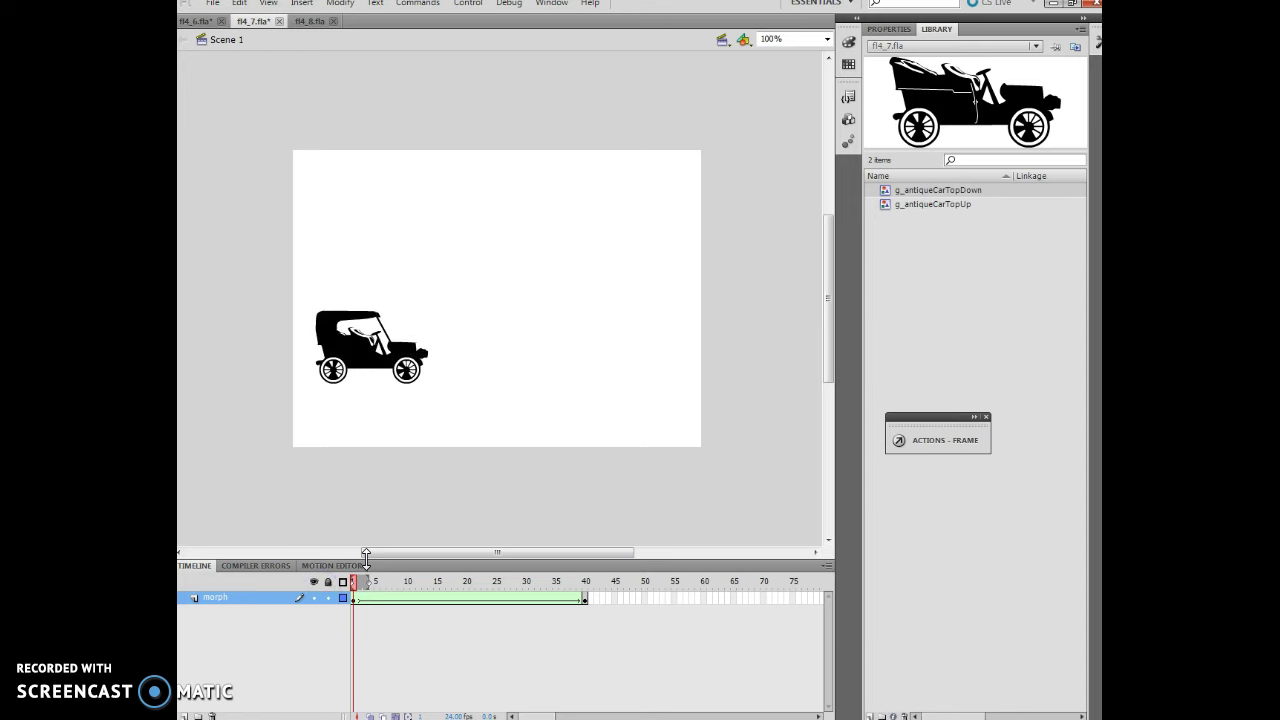
key(Return)
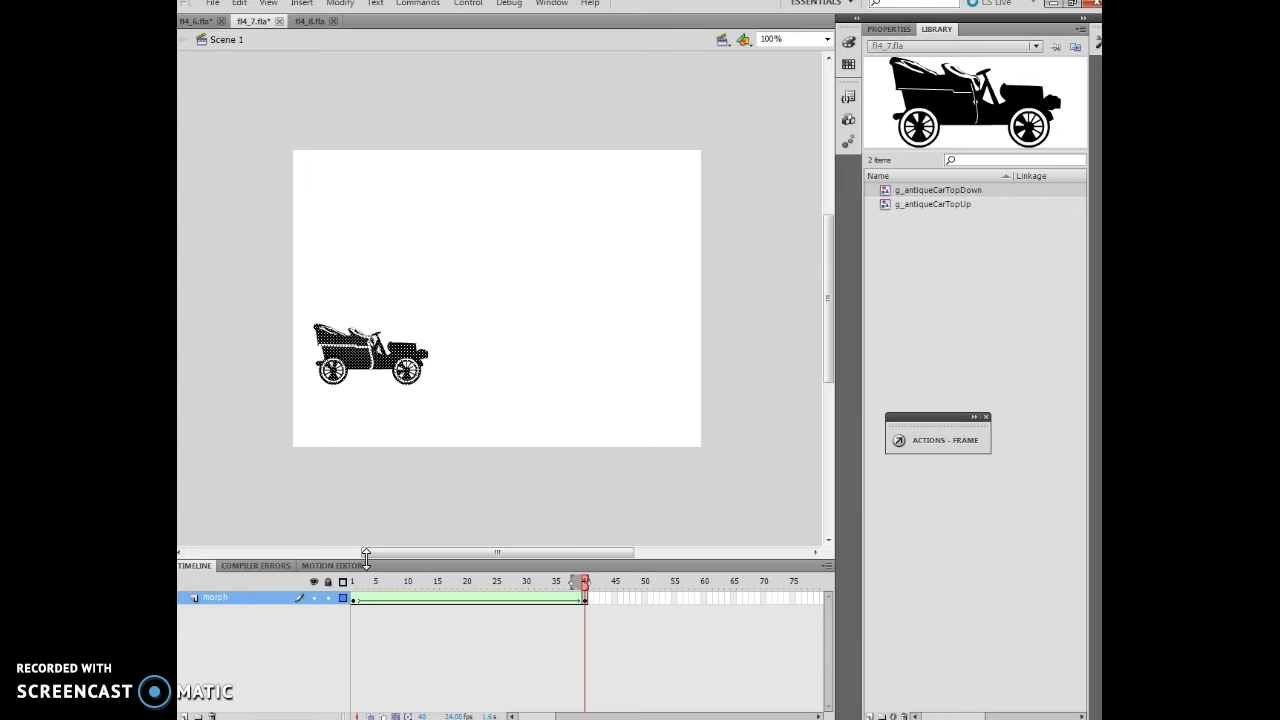
click(322, 303)
Switch to fl4_8.fla and play the unhinted L-to-Z shape tween, stopping at frame 1.
click(309, 26)
click(476, 287)
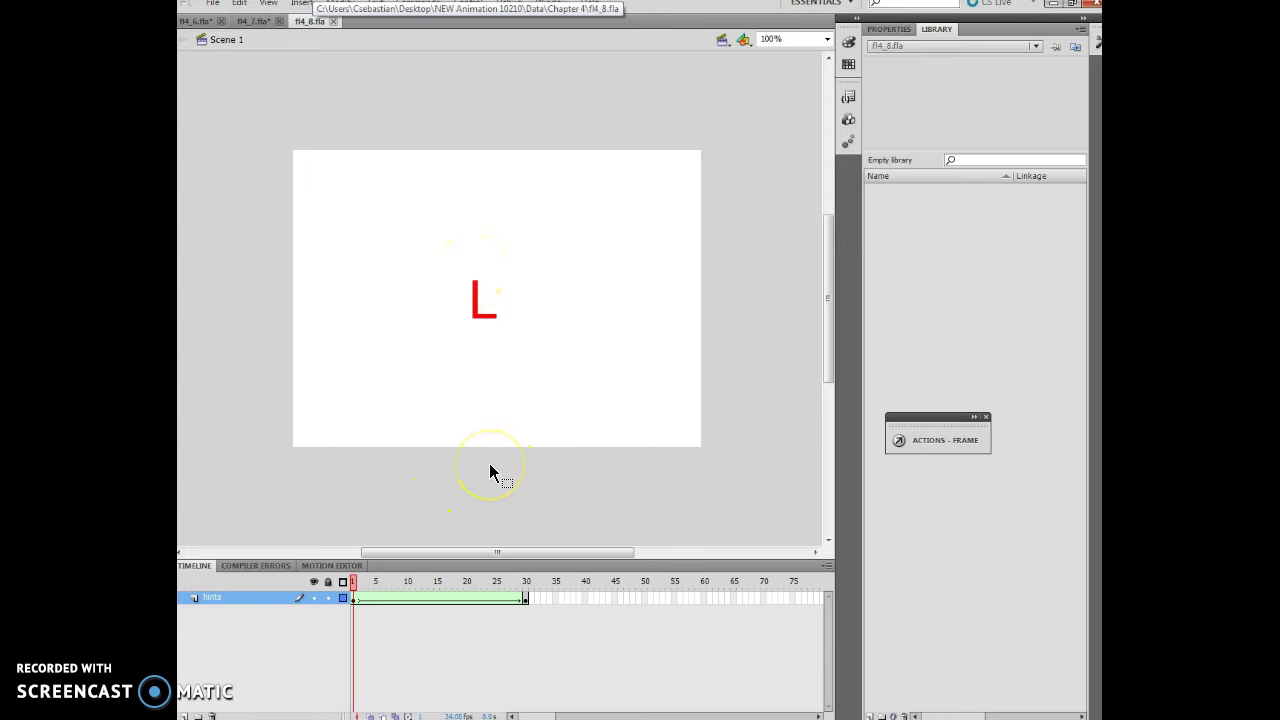
key(Return)
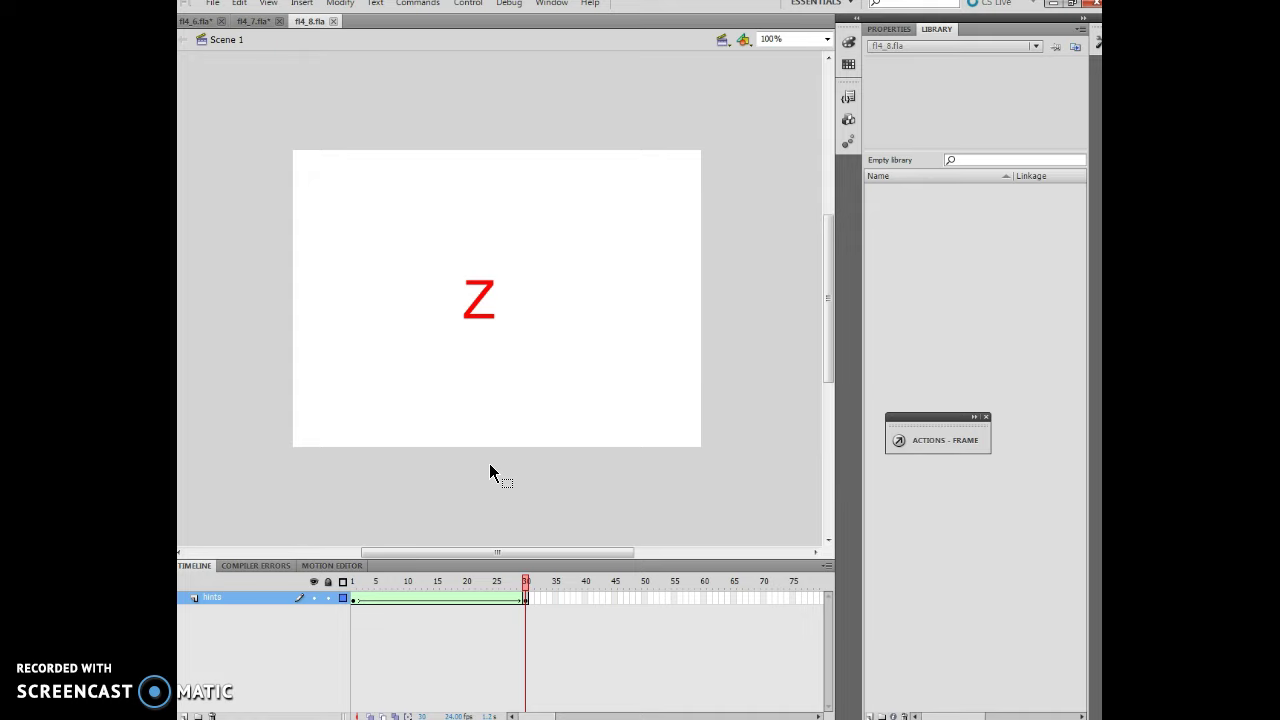
click(352, 581)
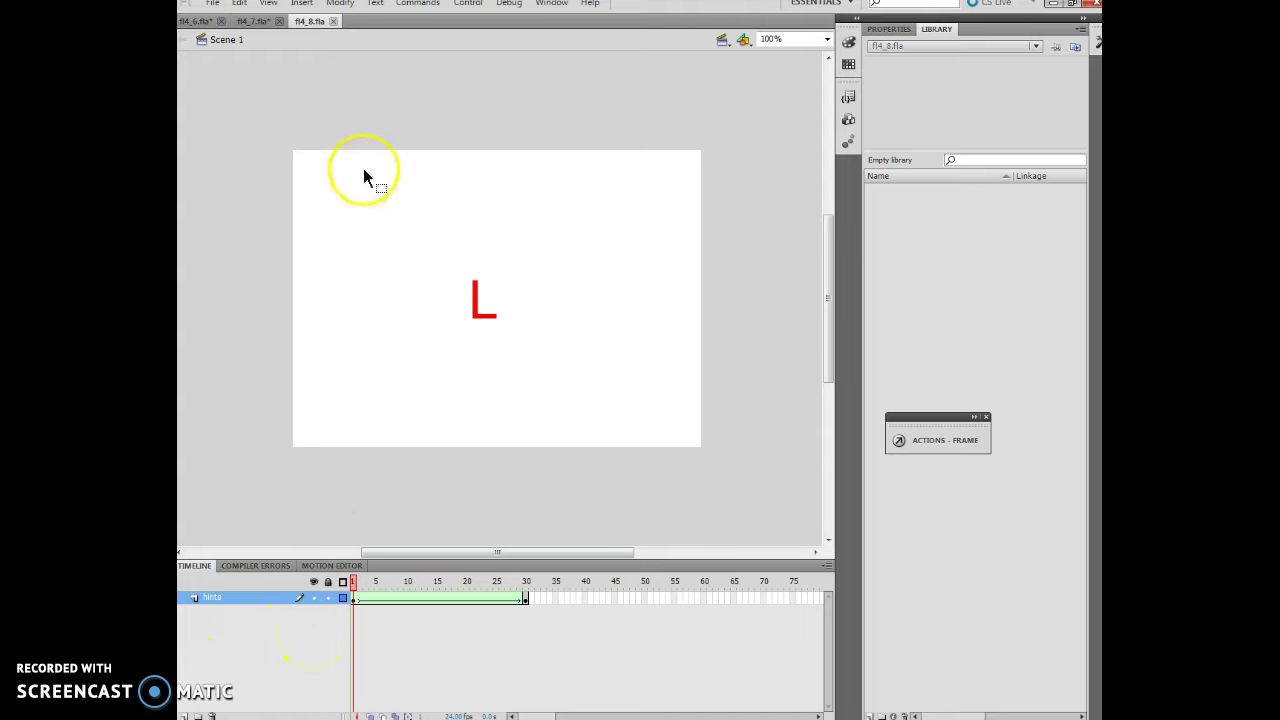
Add a shape hint to the L, then compare it on the Z at frame 30 and the L at frame 1.
click(340, 6)
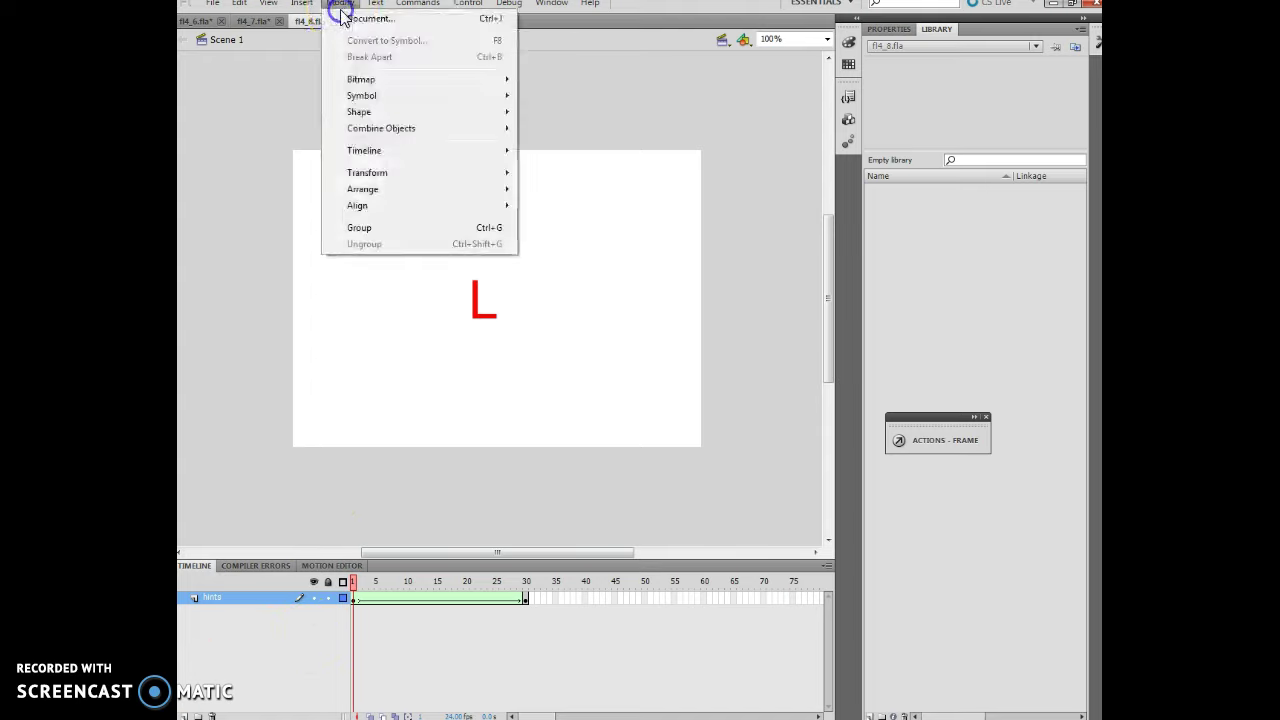
mouse_move(365, 112)
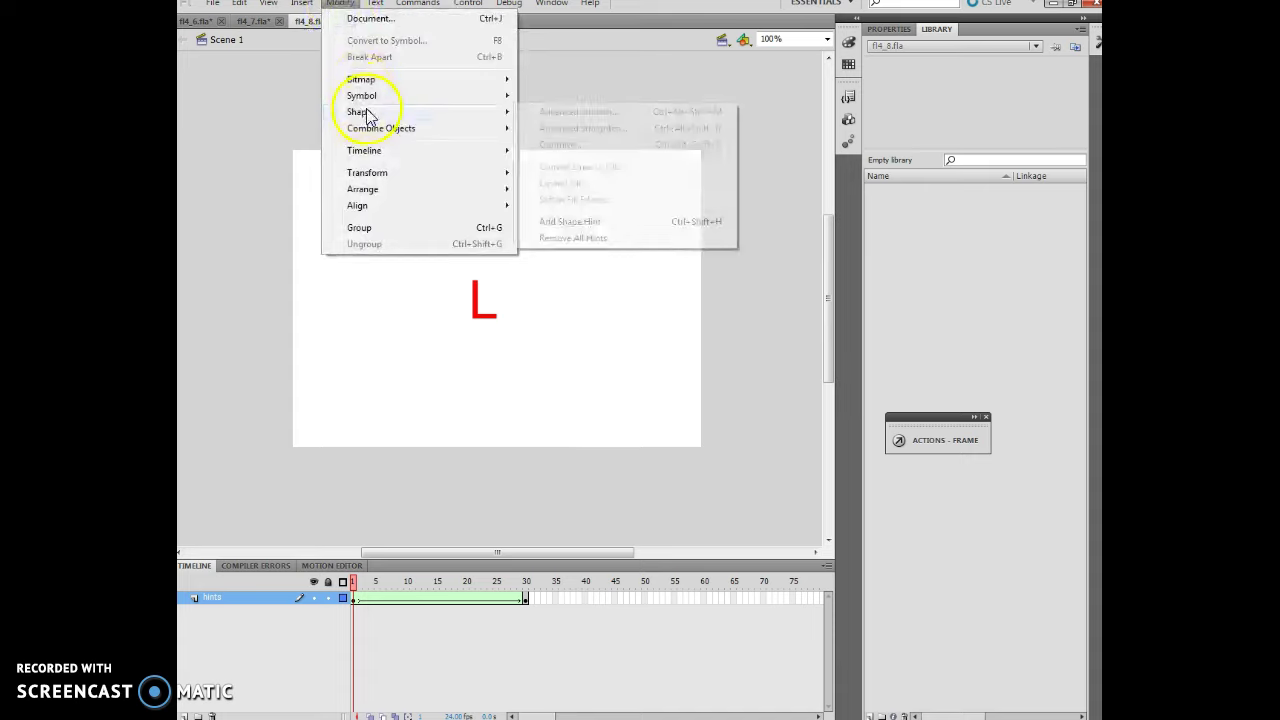
click(570, 221)
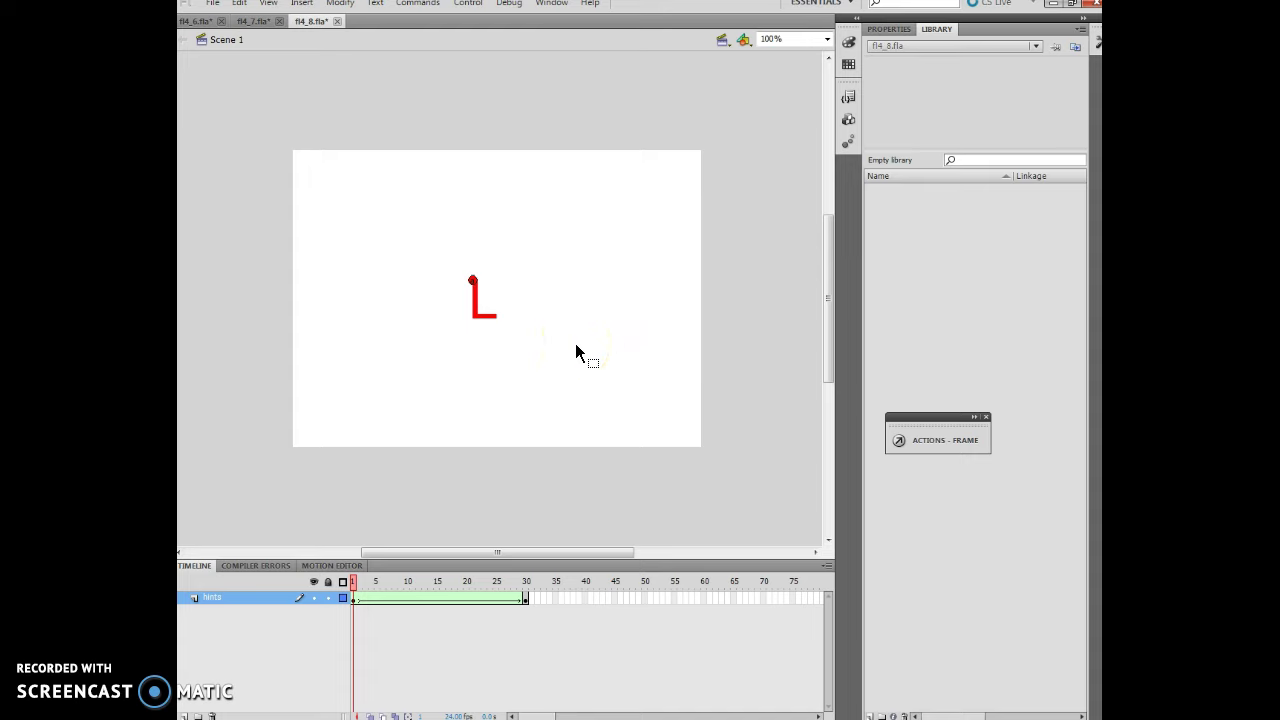
click(525, 597)
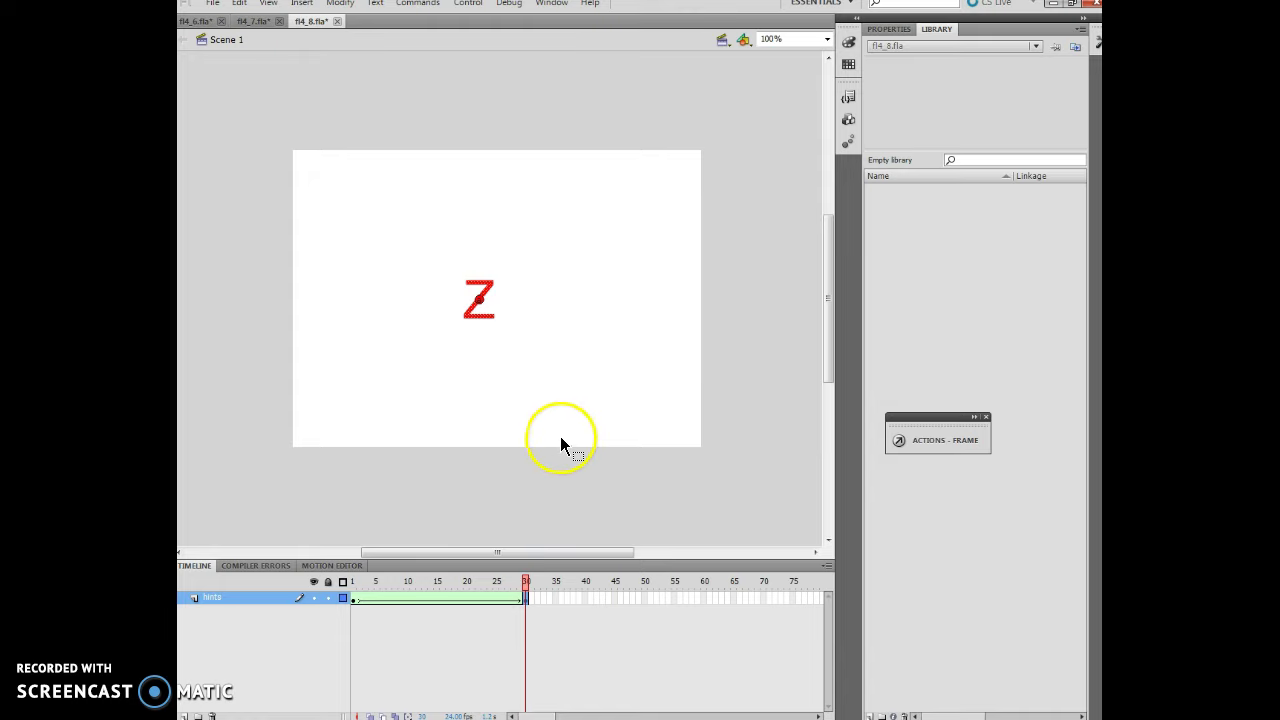
click(354, 590)
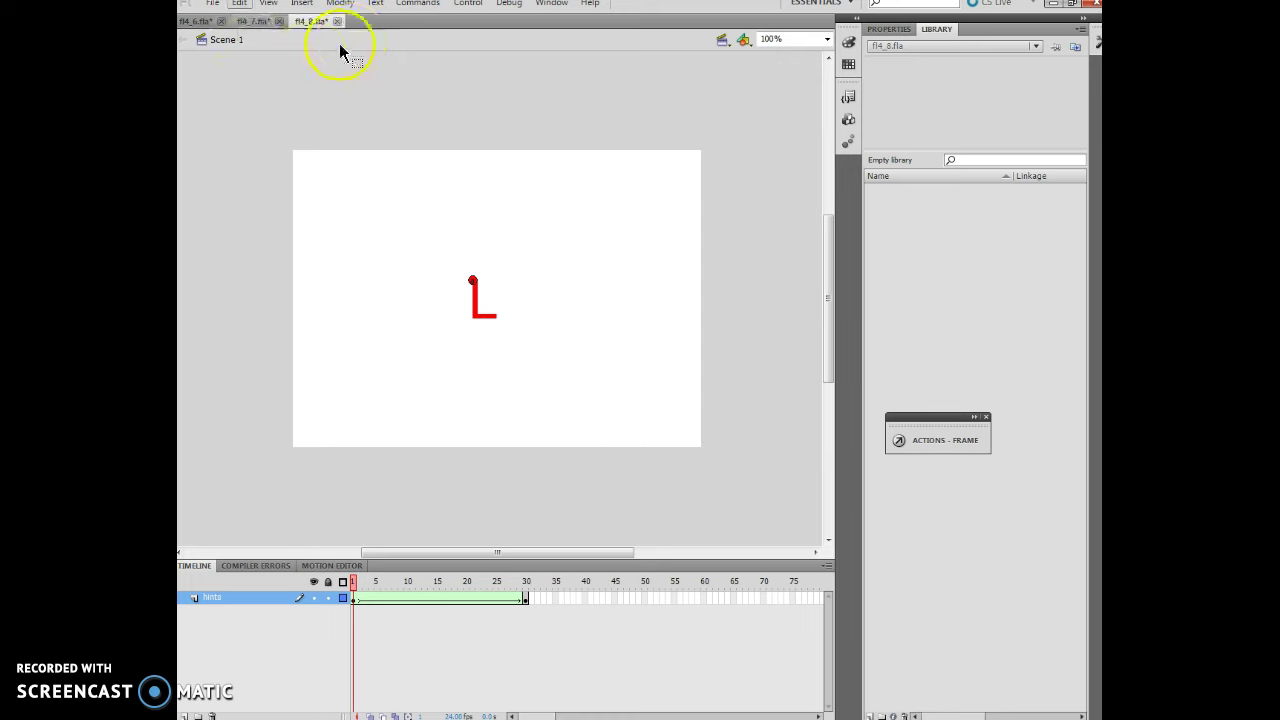
Add second and third shape hints to the L, then view the hints on the Z at frame 30.
click(340, 4)
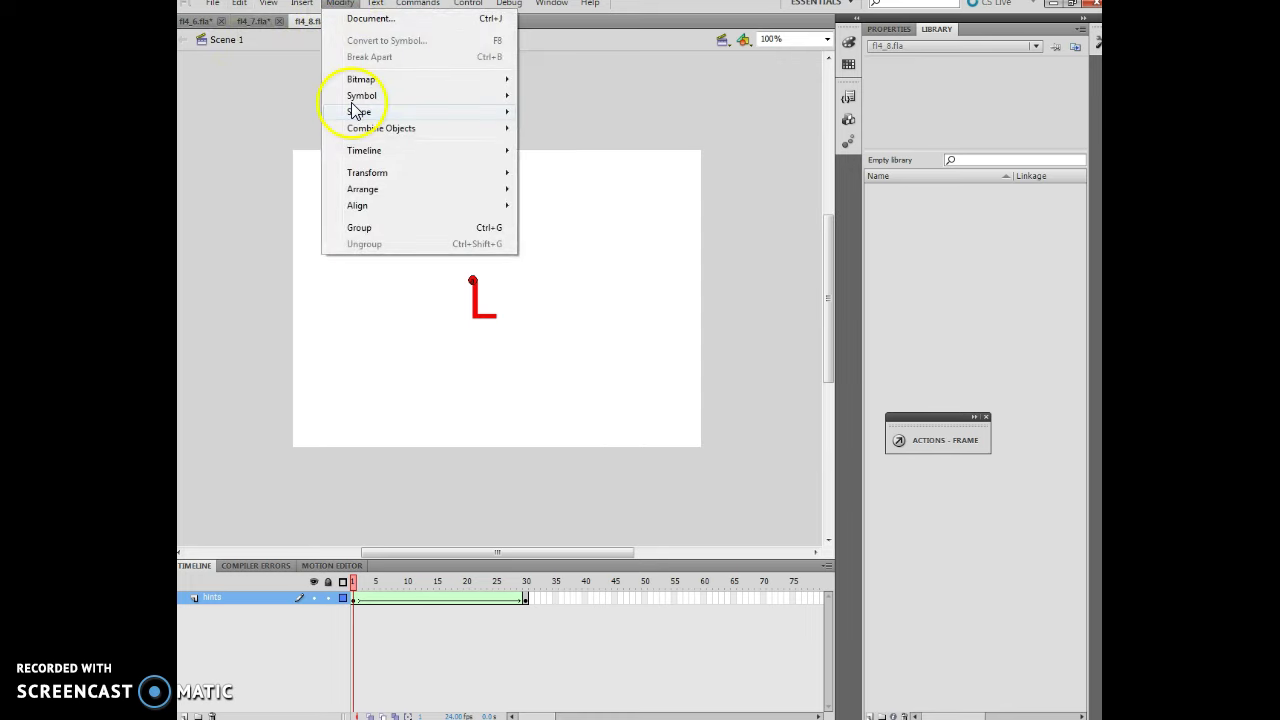
mouse_move(358, 112)
click(570, 221)
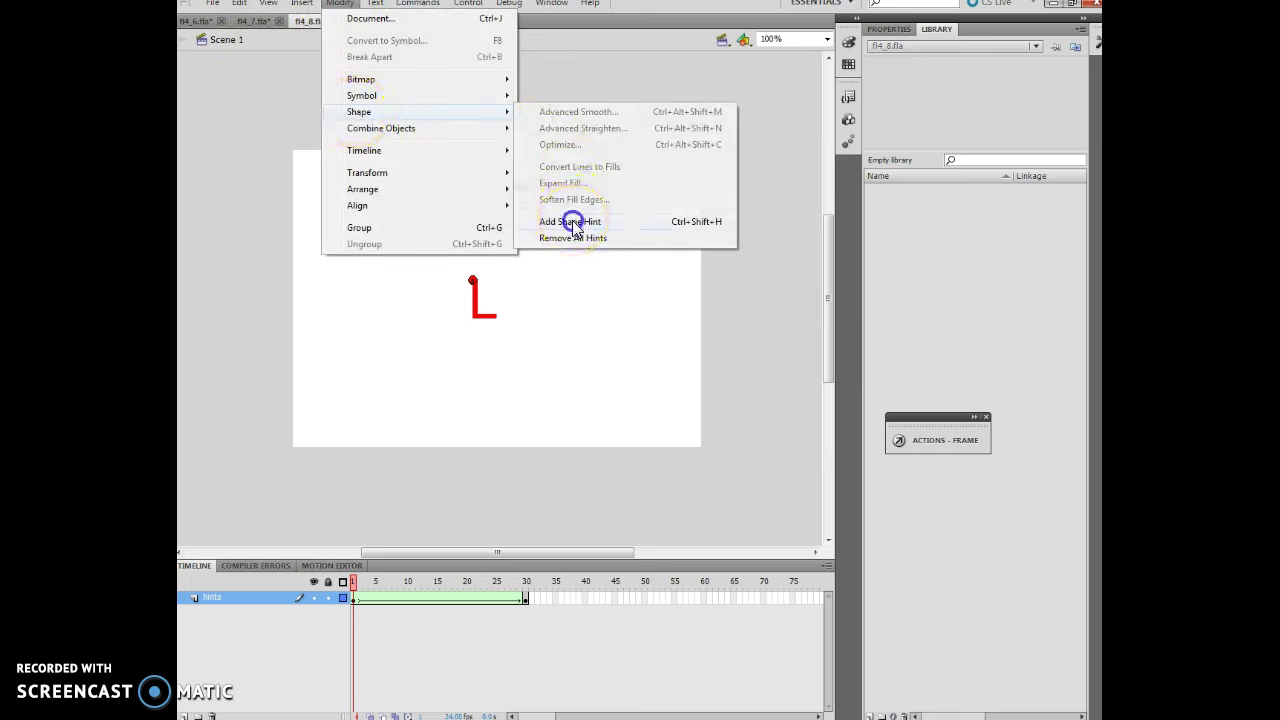
click(340, 4)
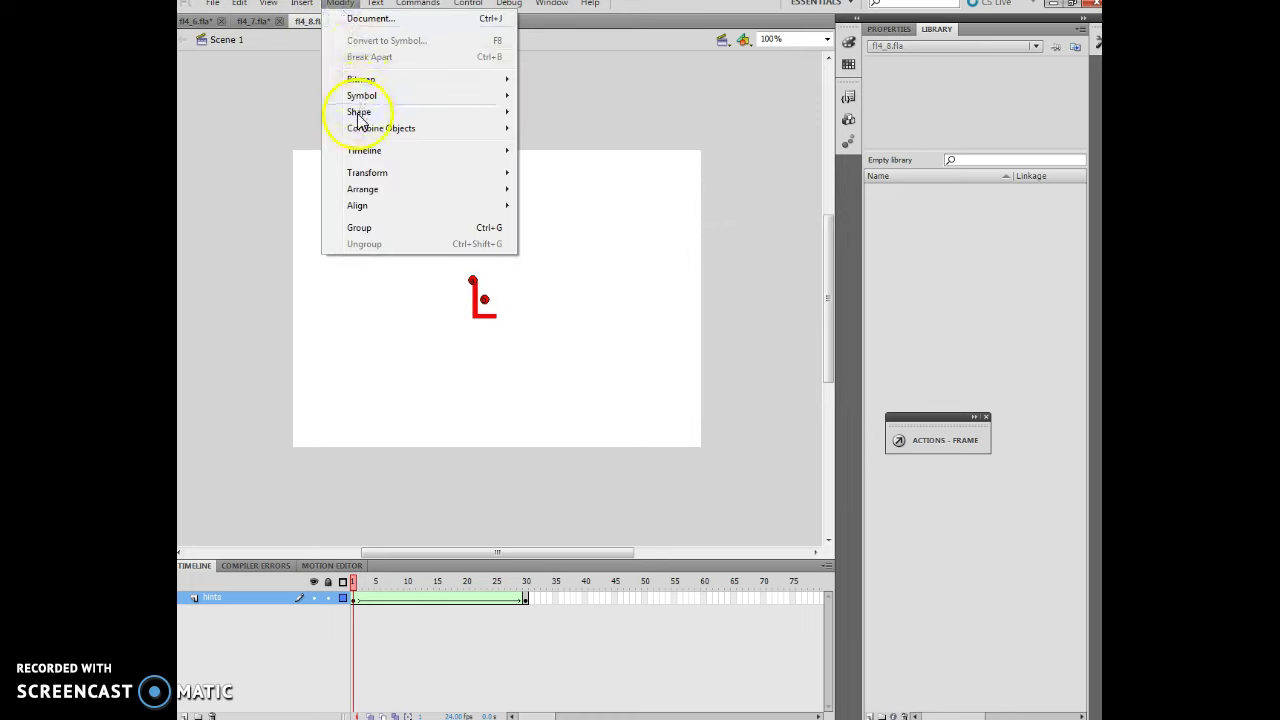
mouse_move(358, 112)
click(552, 221)
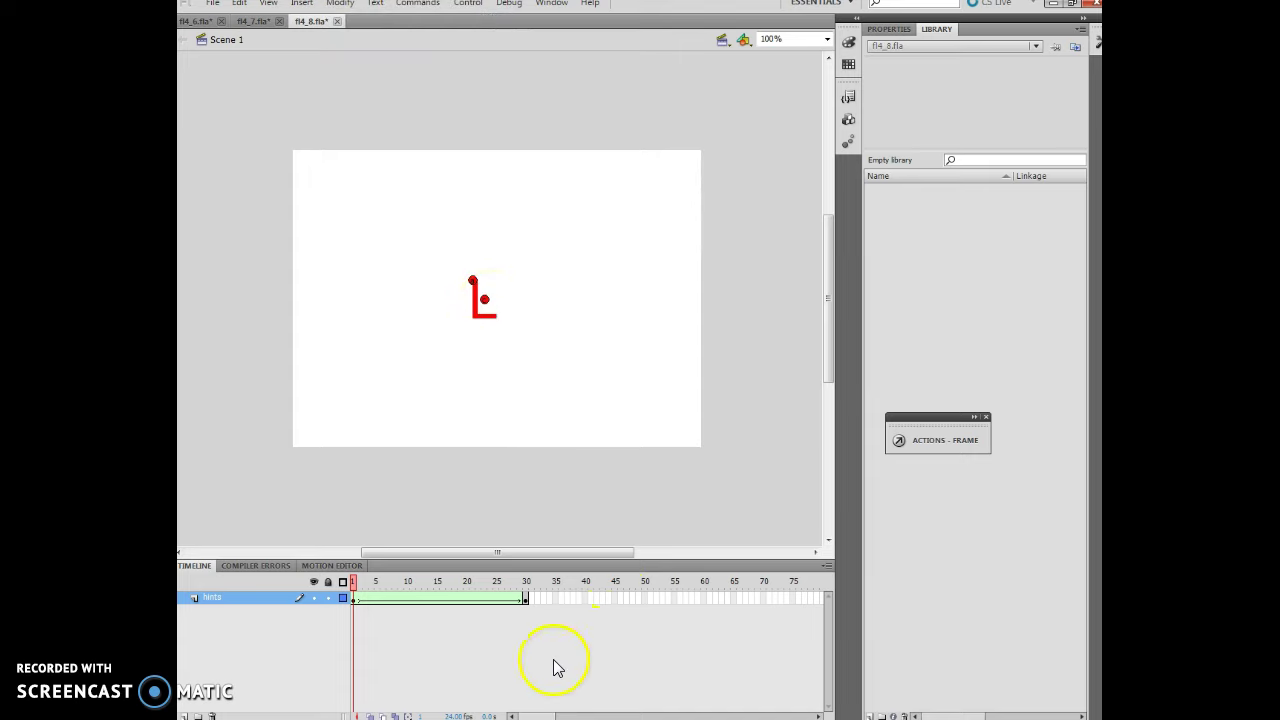
click(527, 596)
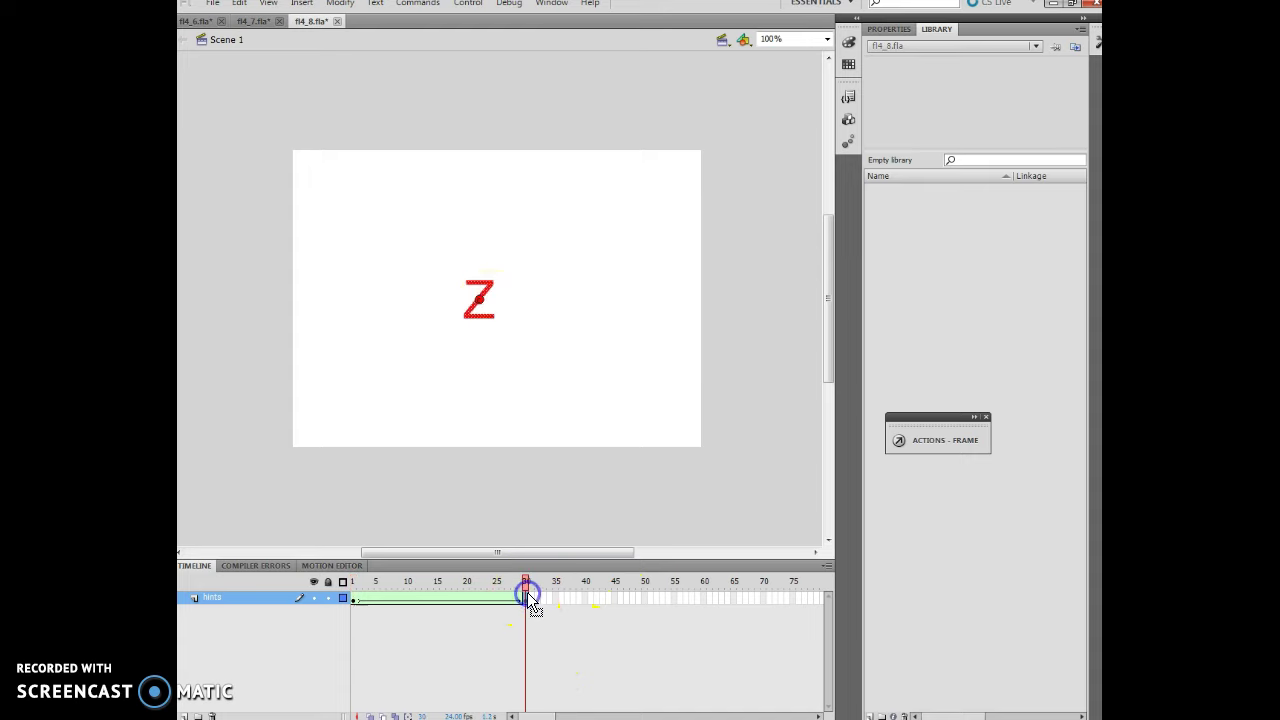
At frame 1, position the three shape hints on the L's top, corner and right foot.
click(352, 582)
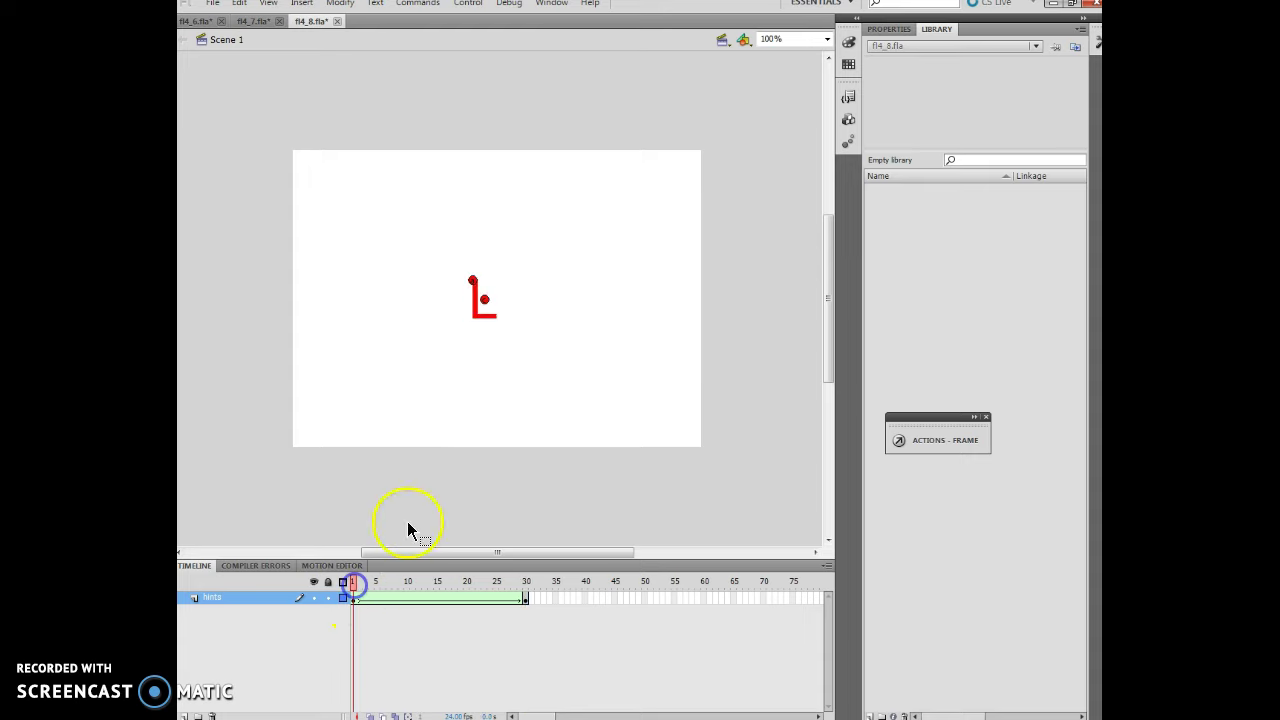
click(499, 315)
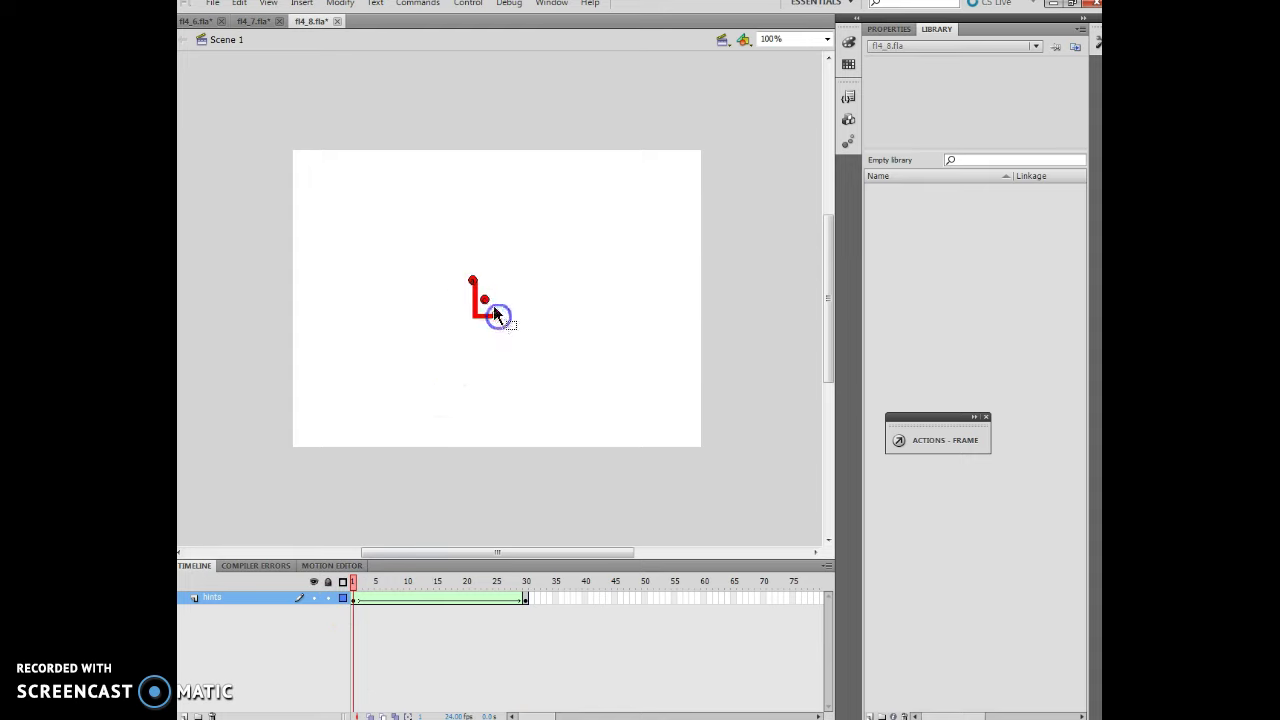
click(473, 320)
click(318, 626)
click(350, 583)
click(440, 407)
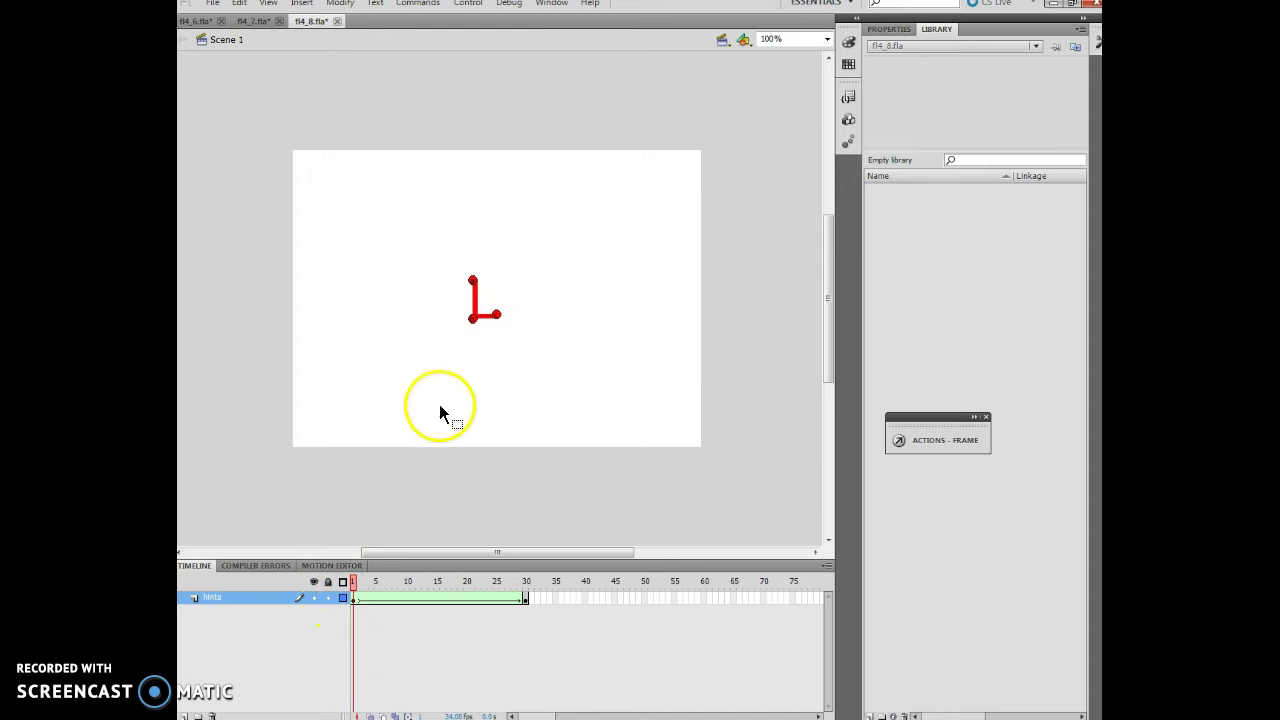
click(479, 320)
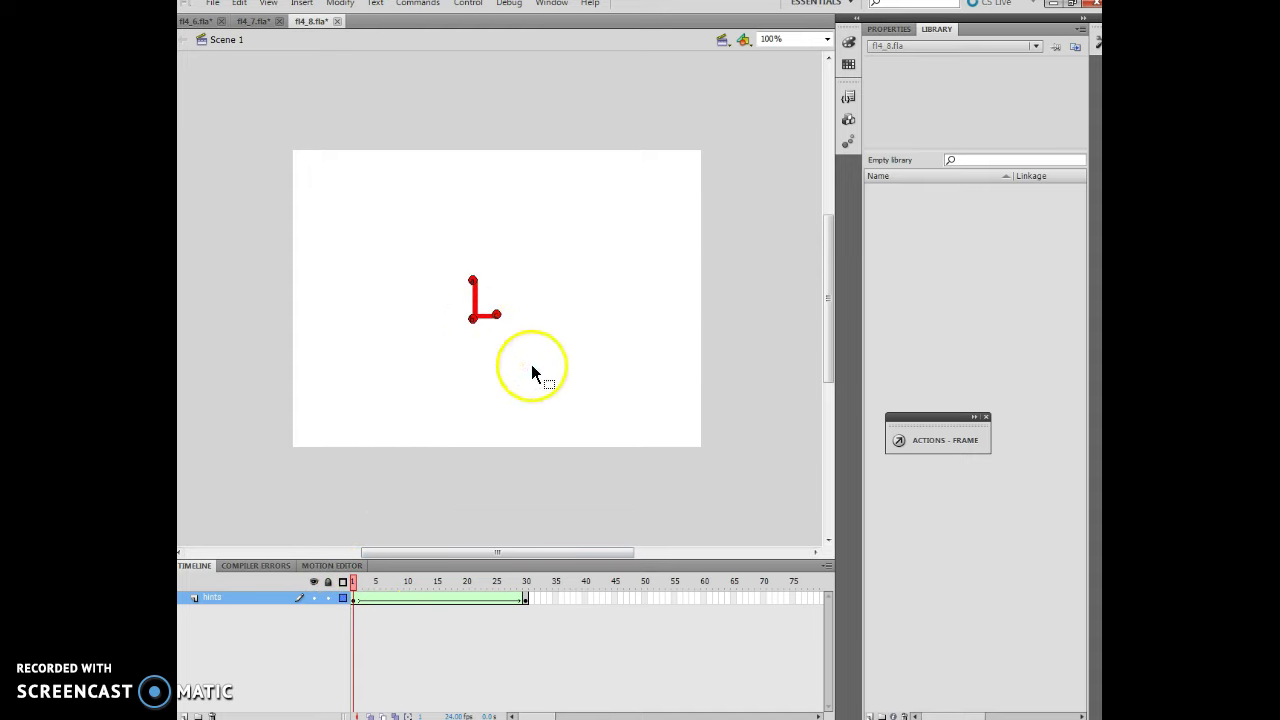
At frame 30, match the hints to the Z's corners and replay the hinted morph.
click(526, 583)
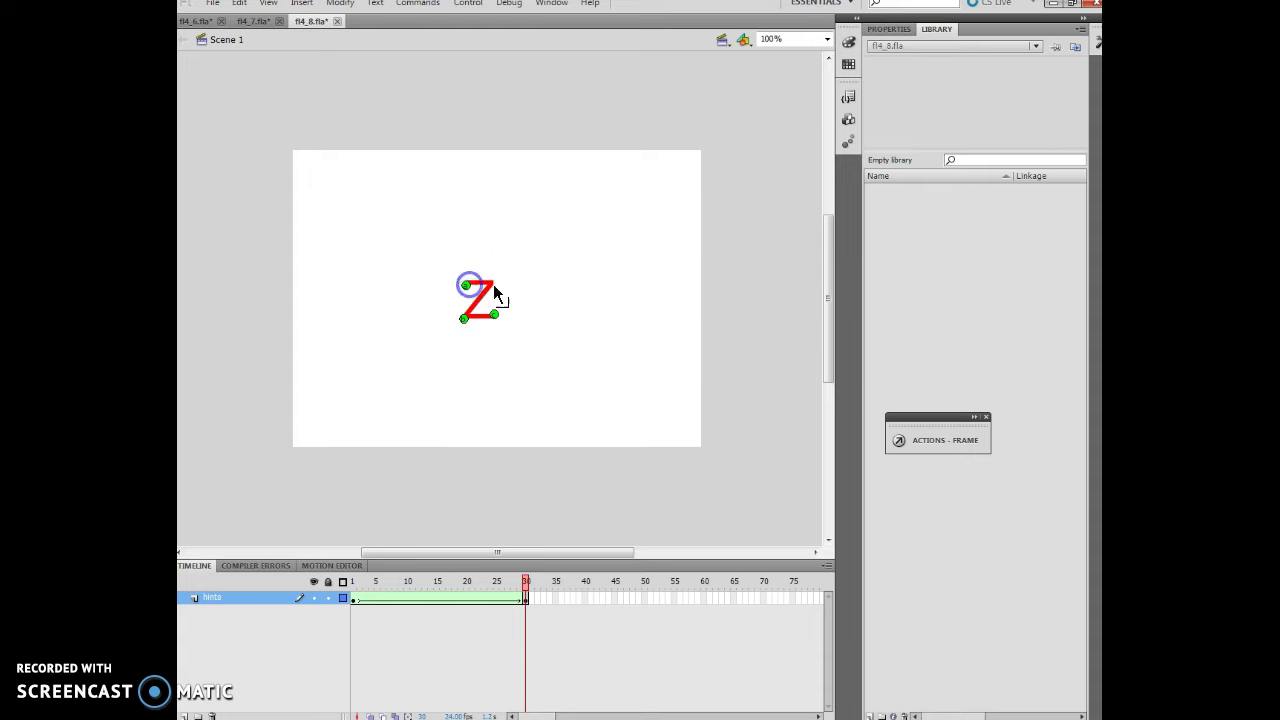
click(568, 443)
key(Return)
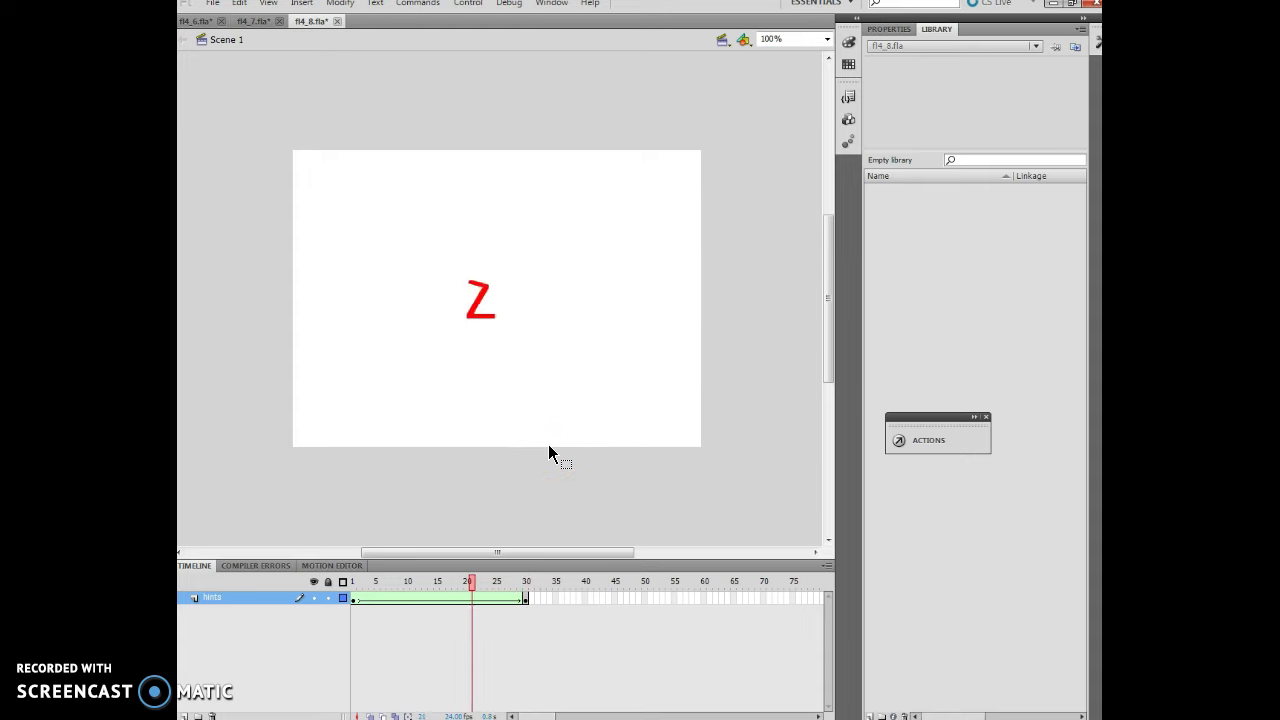
key(Return)
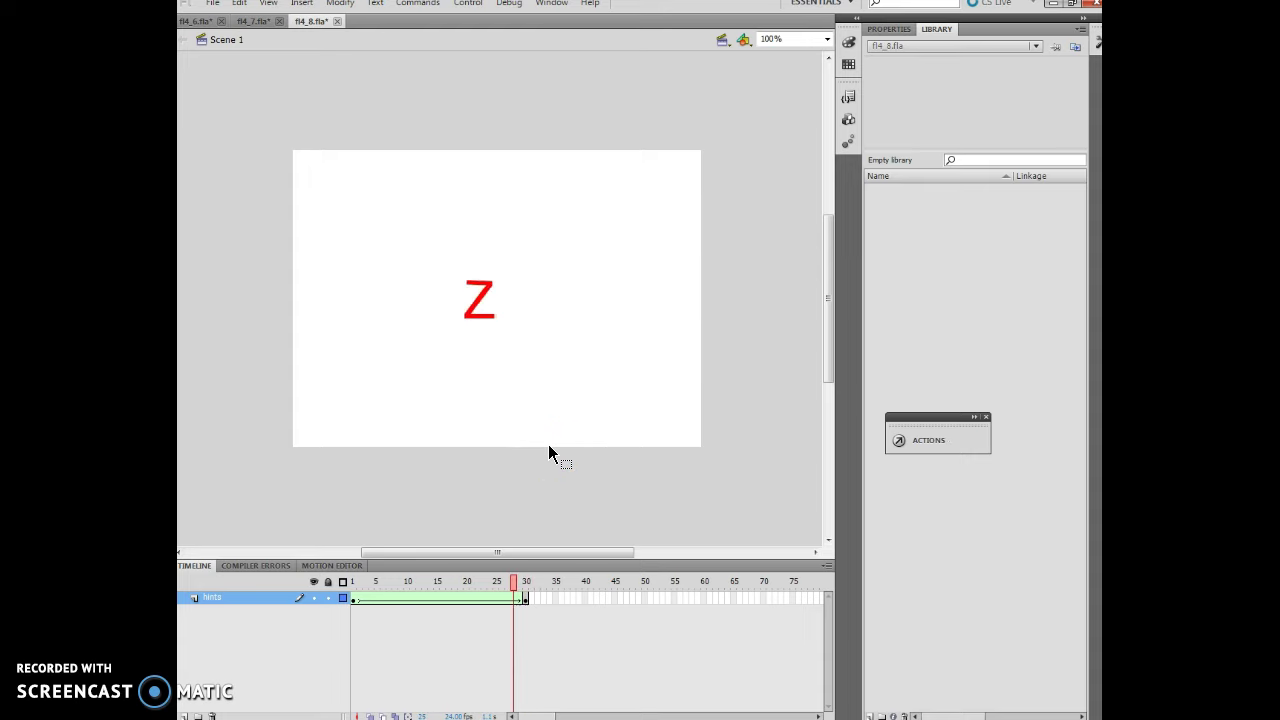
key(Return)
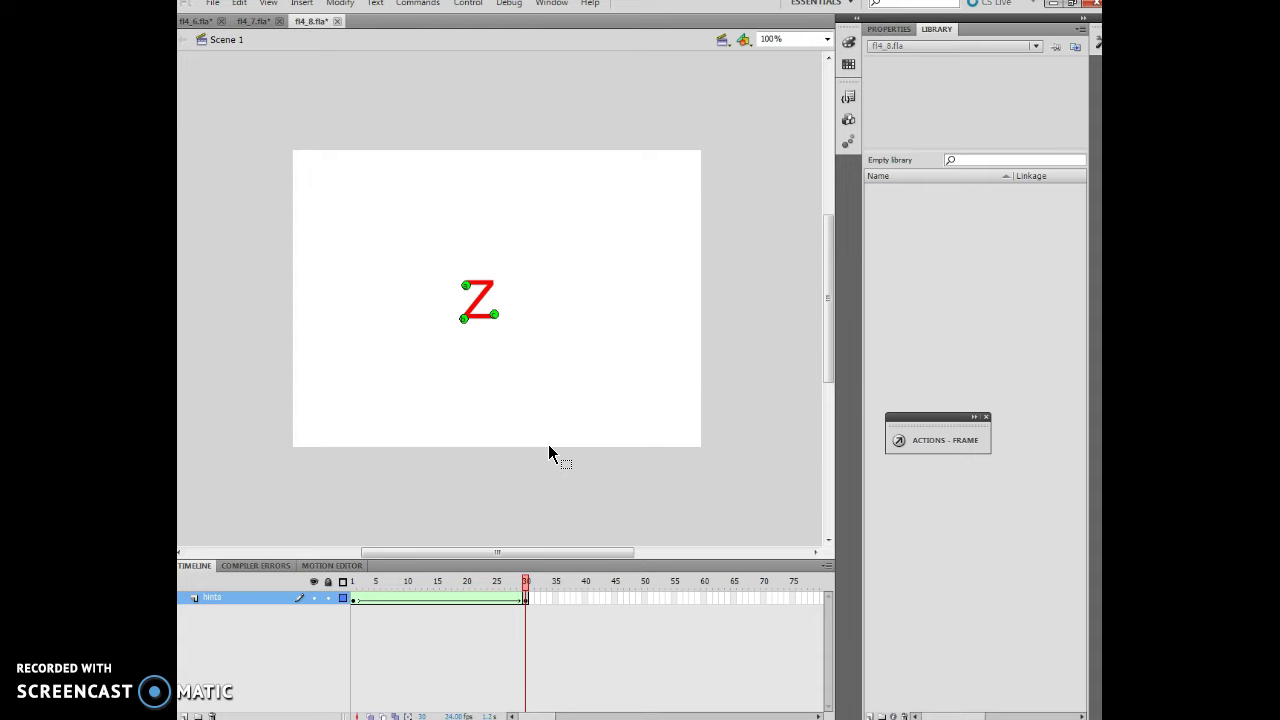
Play the antique car morph in fl4_6 twice, then the car-top morph in fl4_7 and the hinted L-to-Z morph in fl4_8.
click(196, 21)
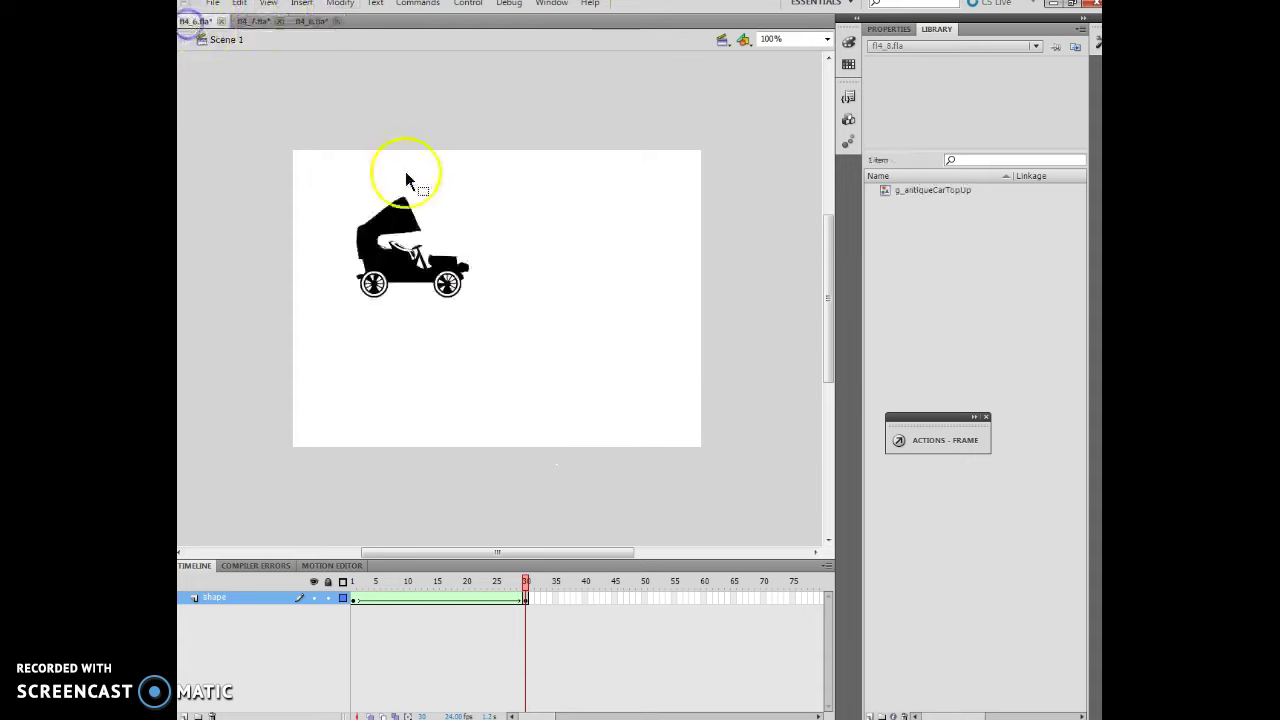
key(Return)
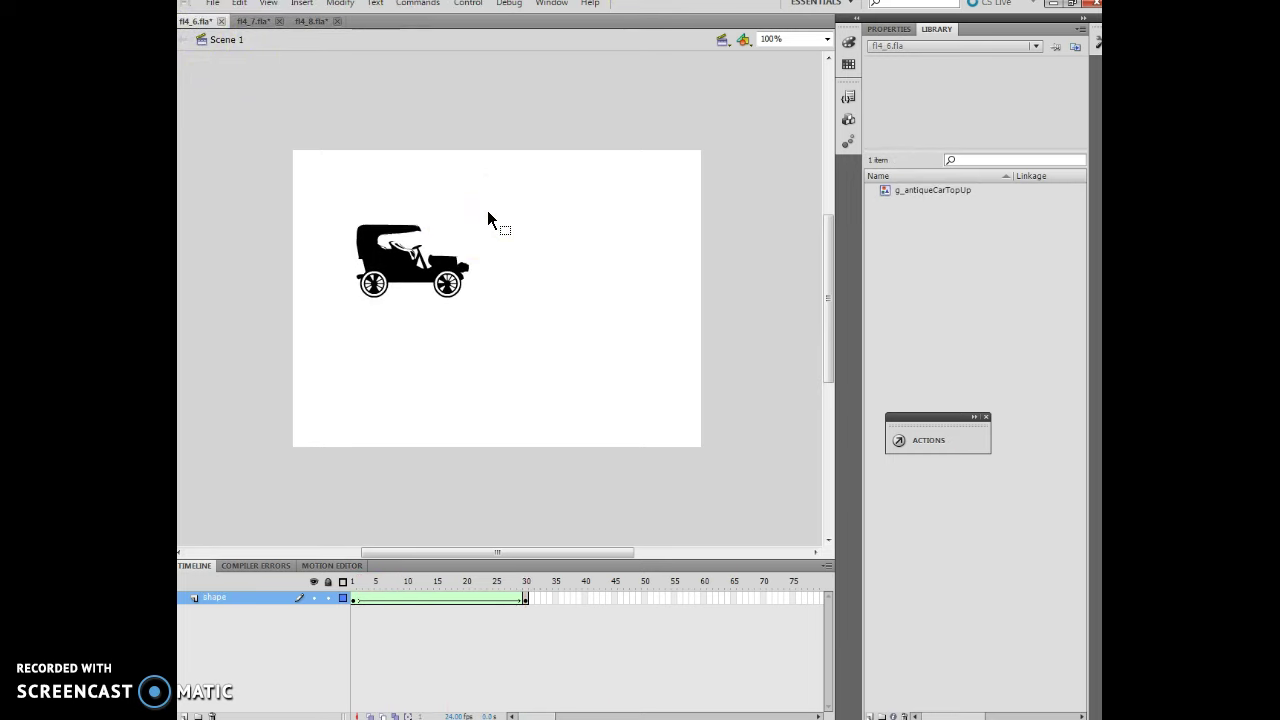
key(Return)
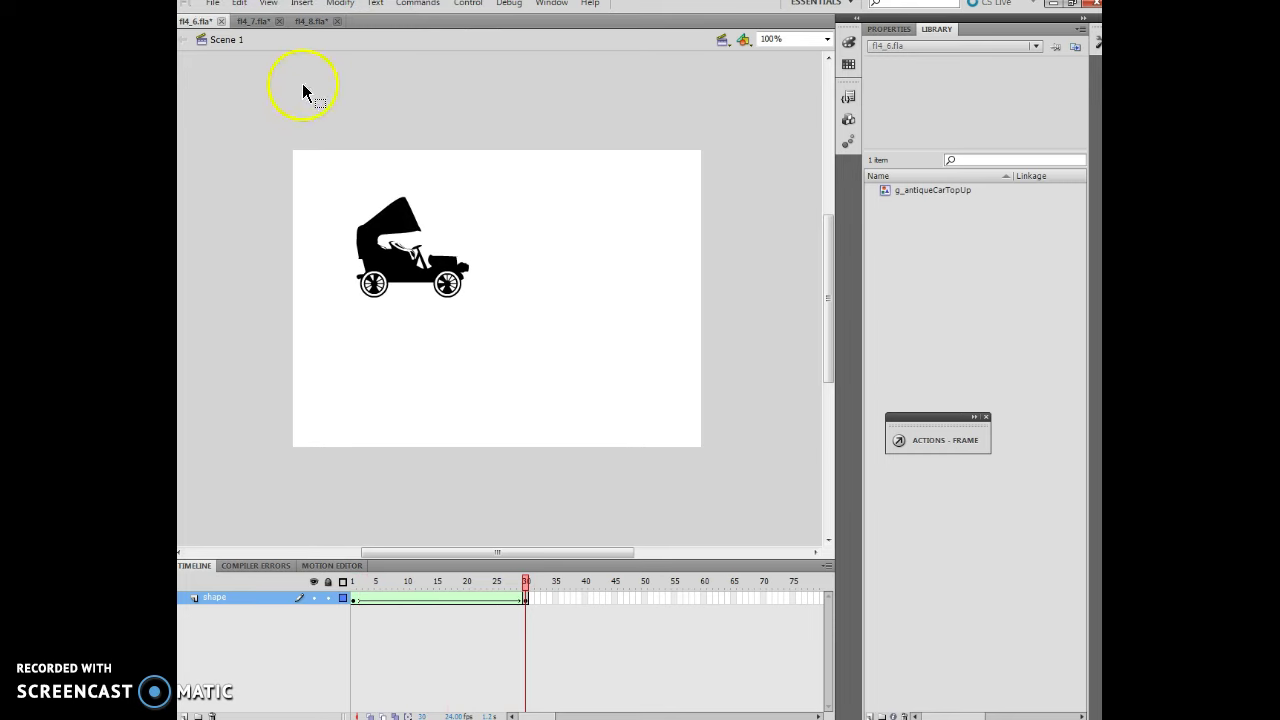
click(250, 21)
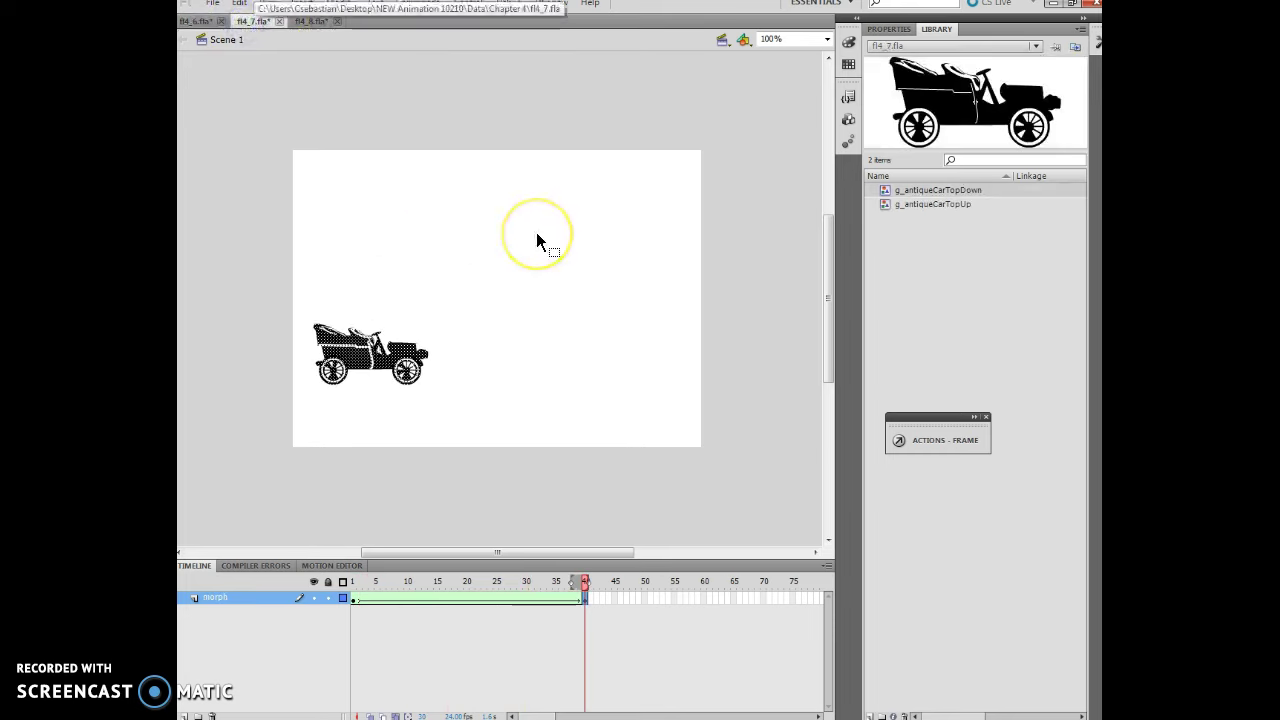
key(Return)
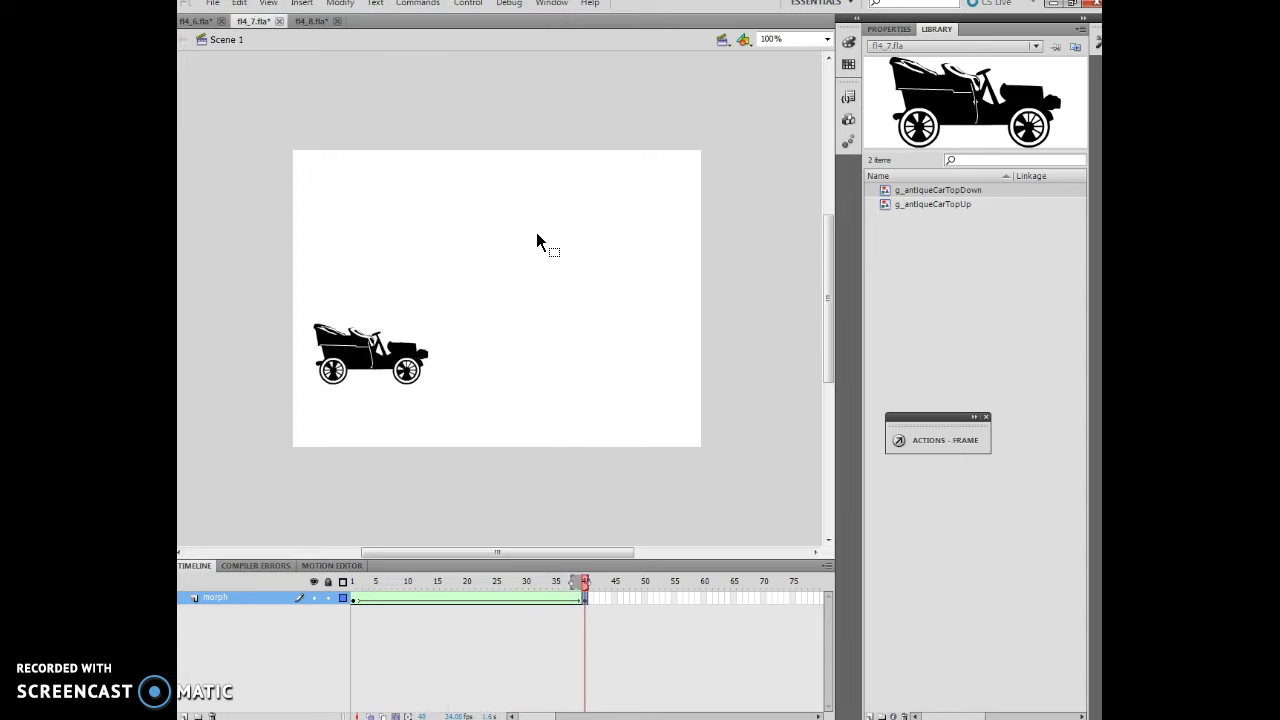
click(311, 22)
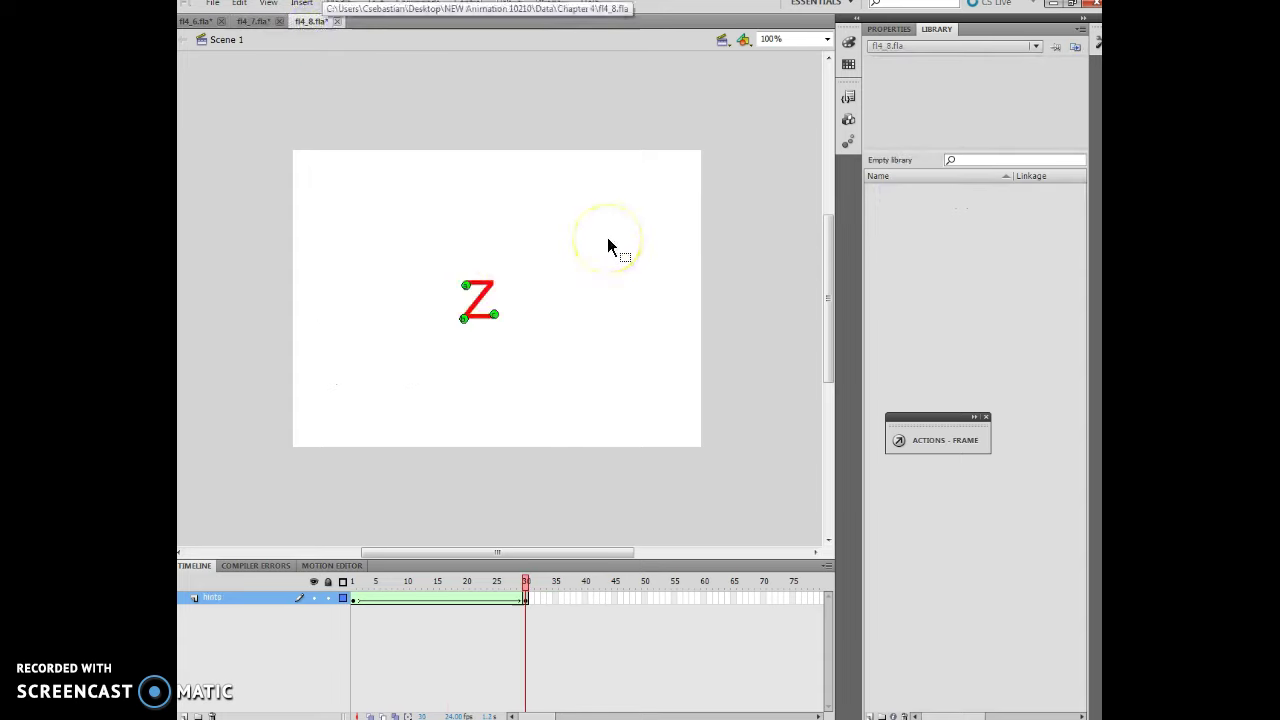
key(Return)
key(Return)
key(Return)
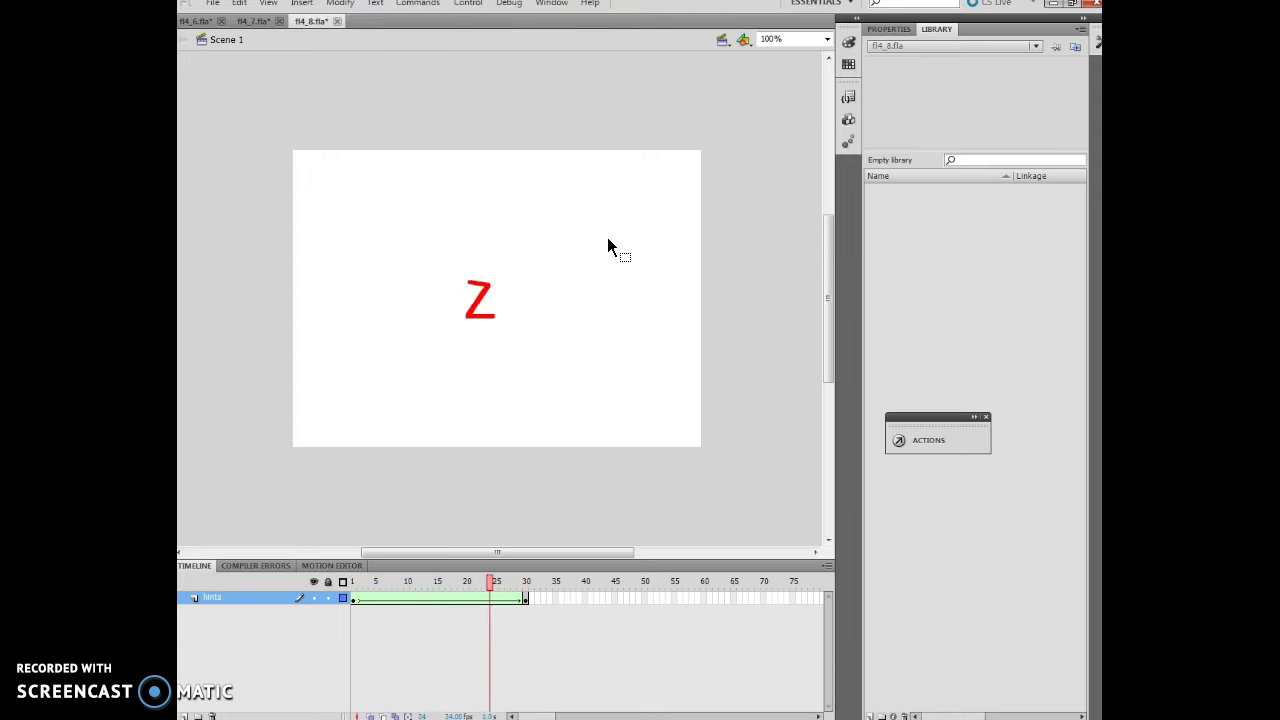